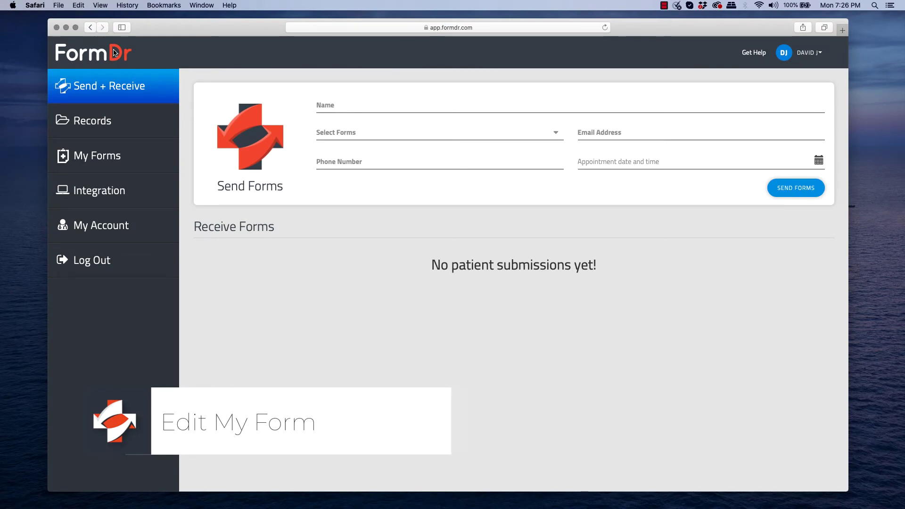
Open the forms of the Patient History packet for editing
click(118, 158)
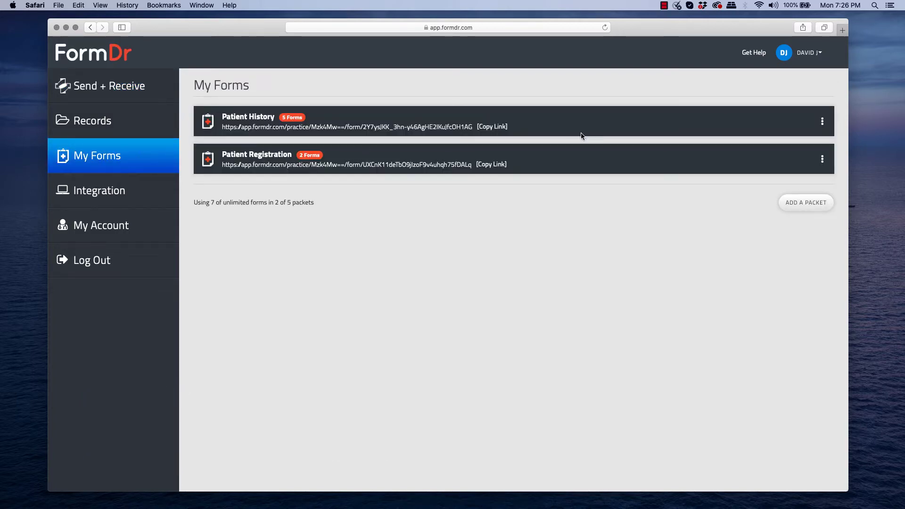
click(823, 122)
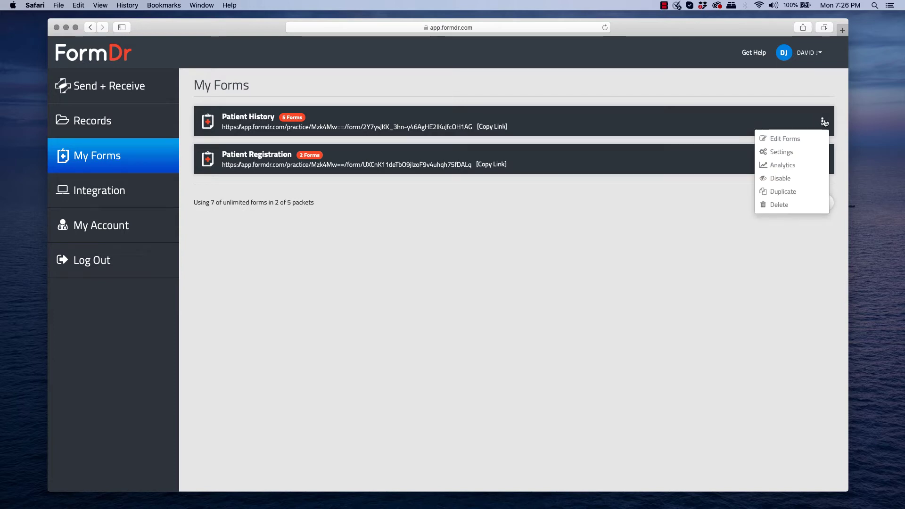
click(784, 144)
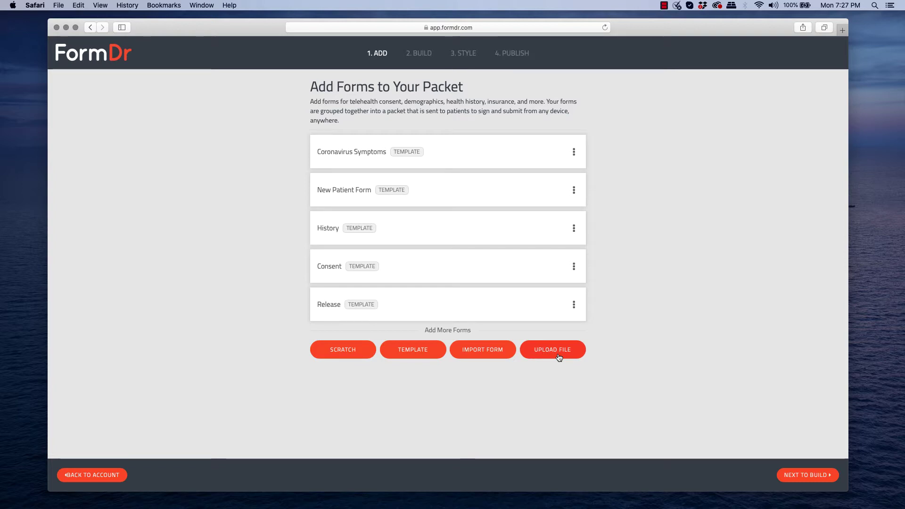
Check the options available for the Coronavirus Symptoms form and continue to the packet's Build stage
click(575, 156)
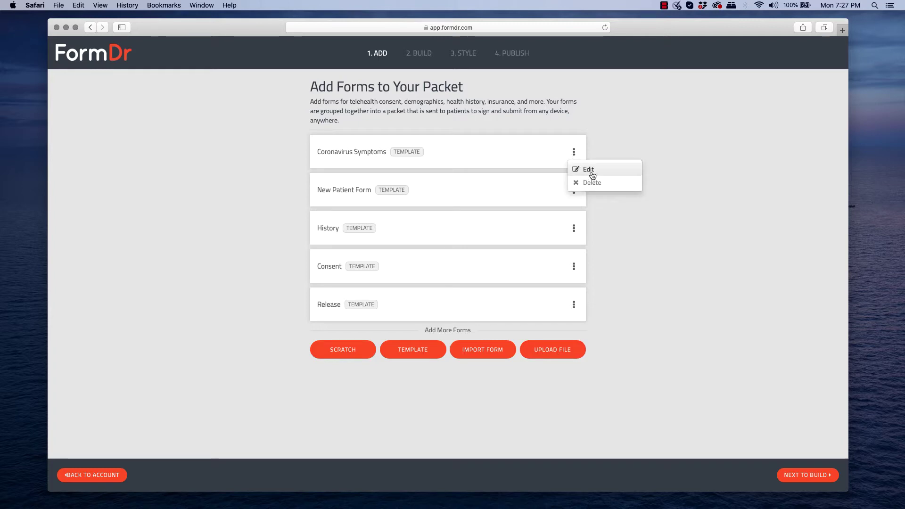
click(591, 201)
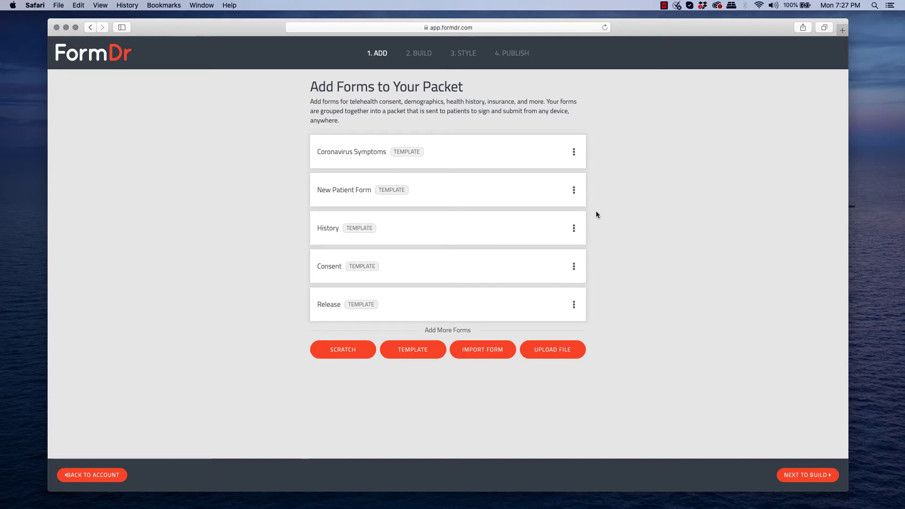
click(809, 480)
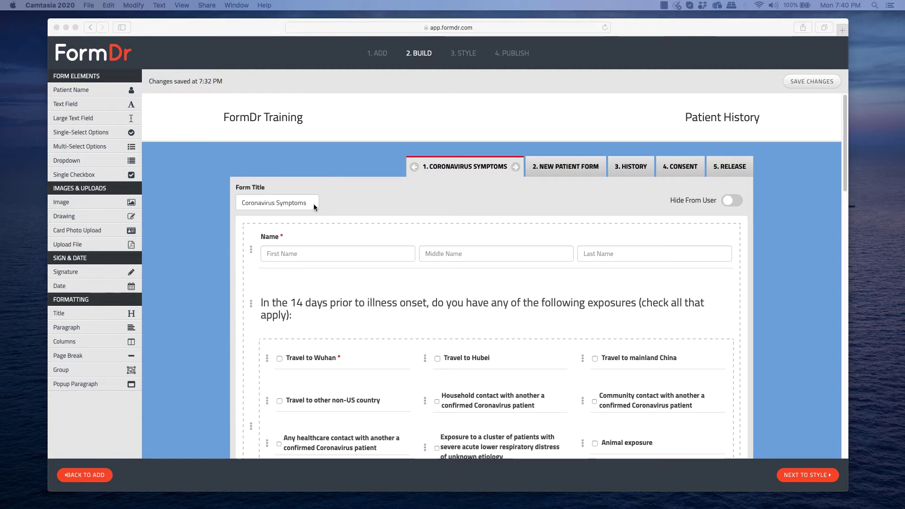
Move the Coronavirus Symptoms form from first to last place in the packet's form order
scroll(313, 204, down, 1)
scroll(313, 205, down, 2)
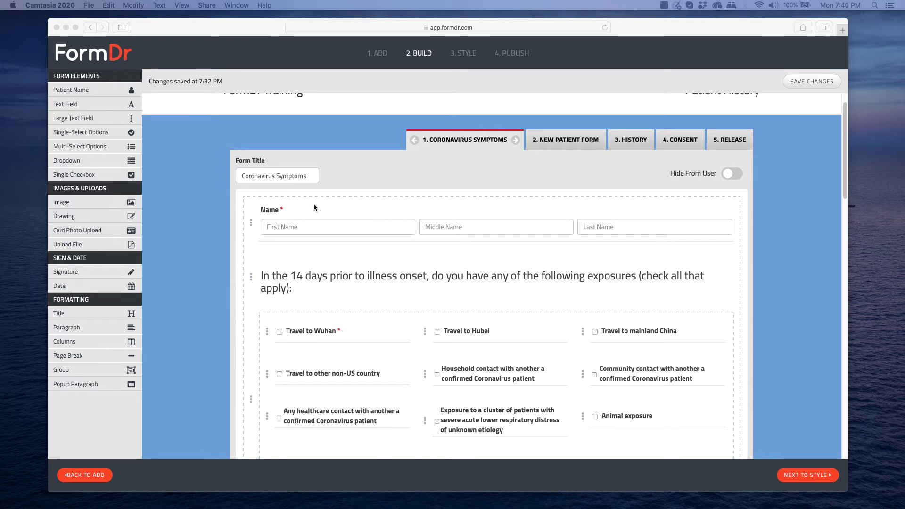
scroll(314, 204, up, 2)
scroll(314, 207, down, 1)
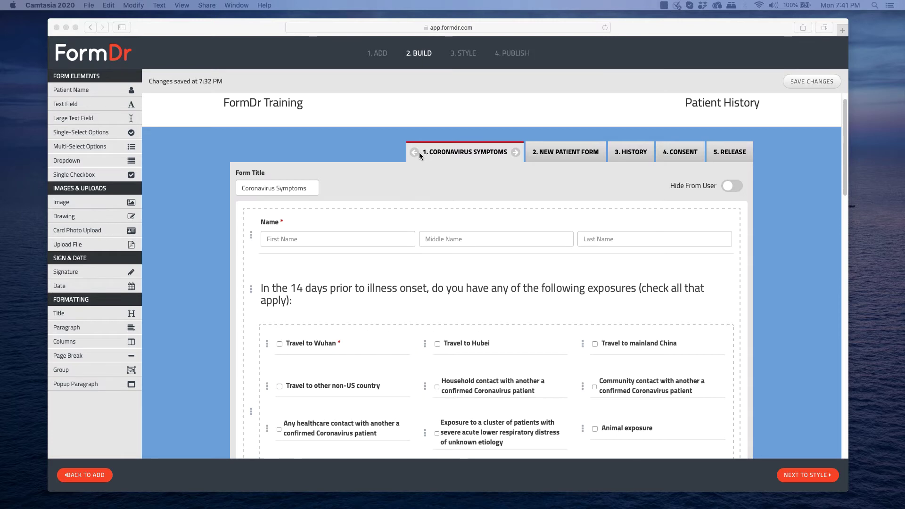
click(516, 156)
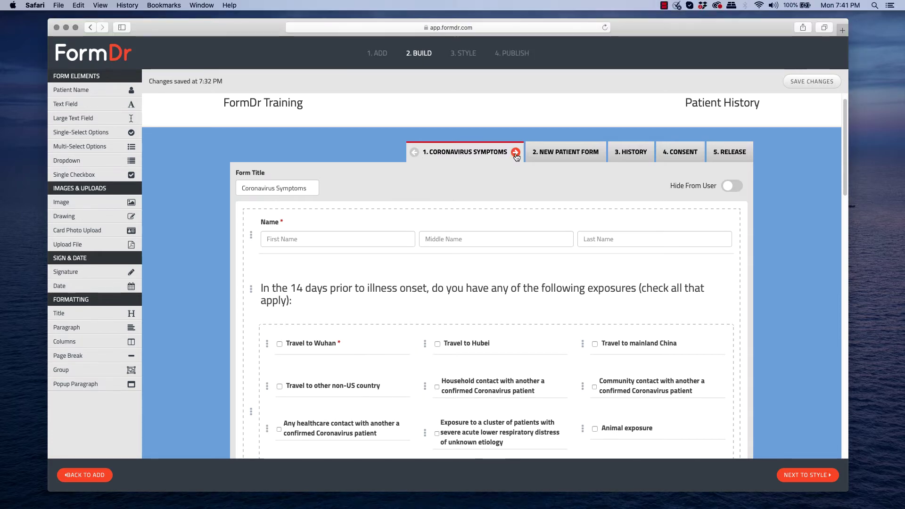
click(516, 156)
click(598, 152)
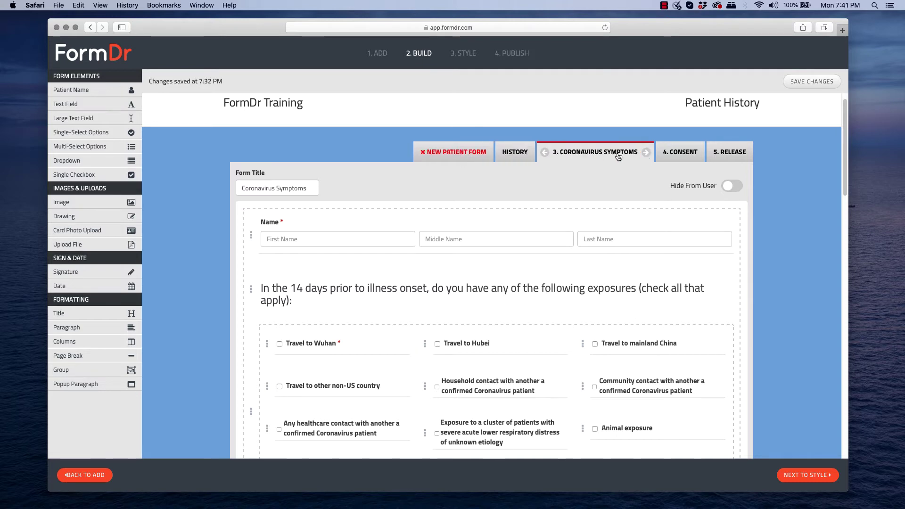
click(643, 156)
click(696, 155)
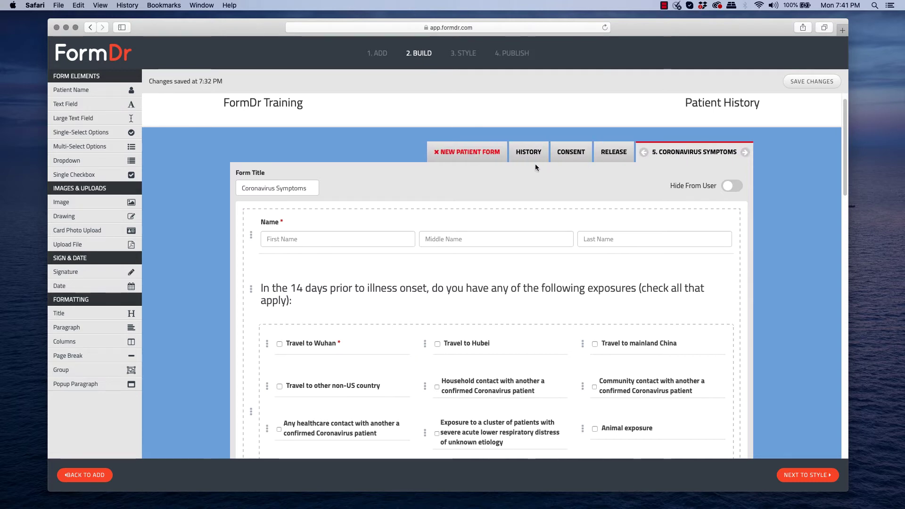
Switch to the New Patient Form in the packet
scroll(508, 172, down, 1)
scroll(508, 168, down, 2)
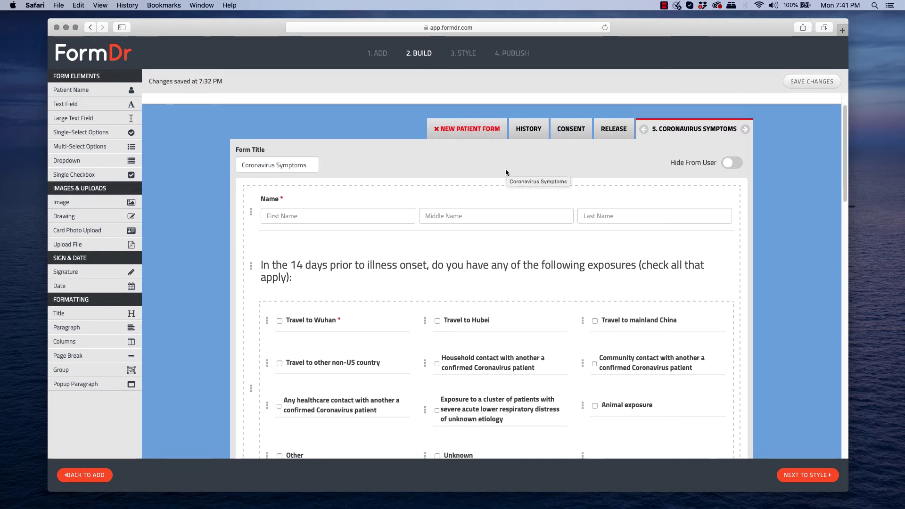
scroll(506, 171, down, 1)
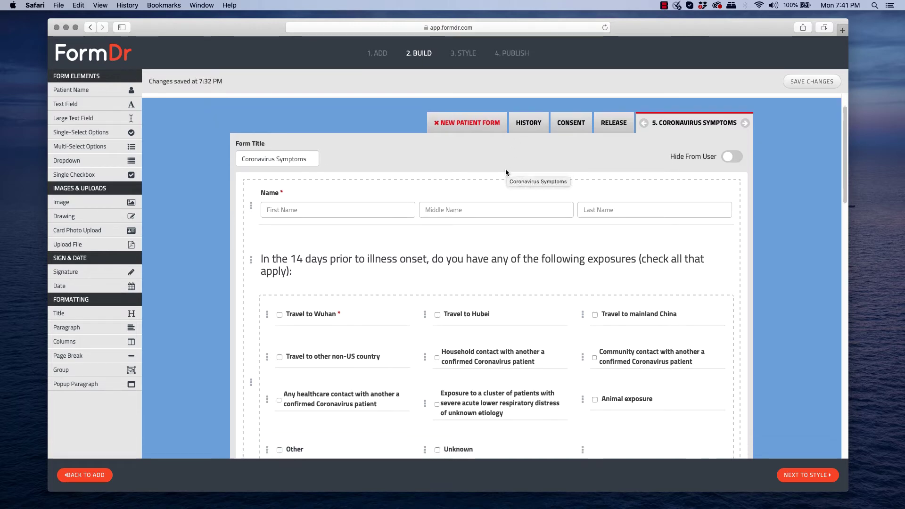
click(468, 121)
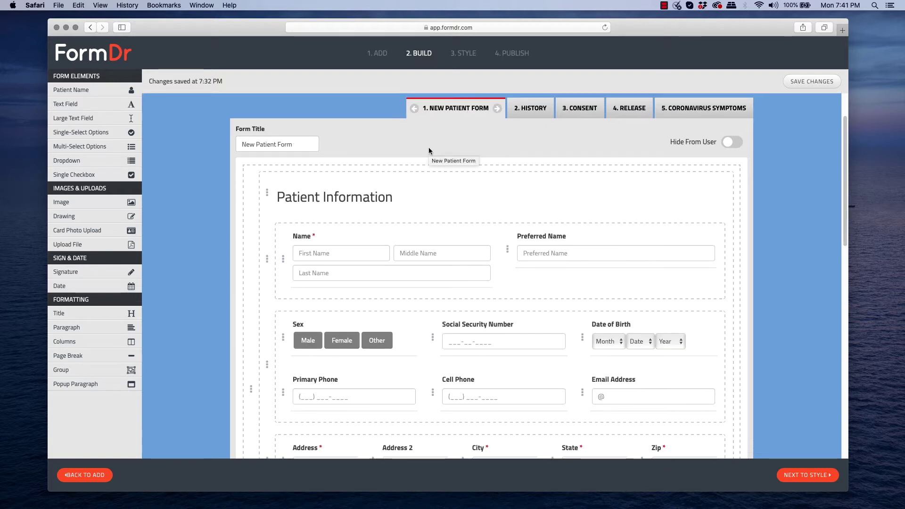
Make the Date of Birth field under Patient Information required and close its settings
scroll(428, 148, down, 3)
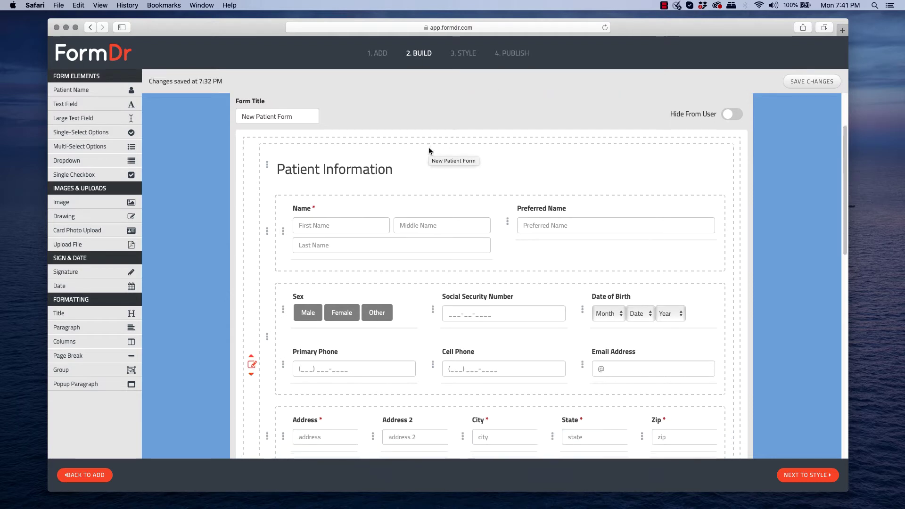
scroll(428, 150, down, 2)
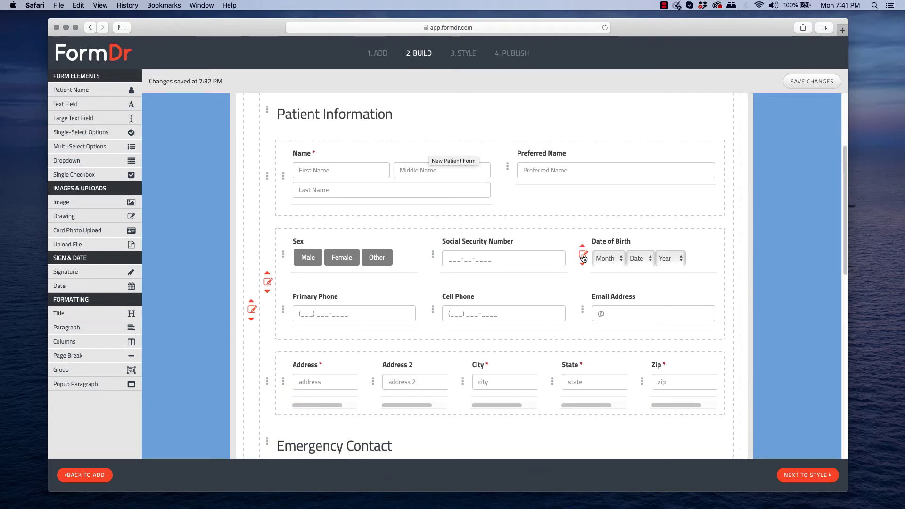
scroll(582, 257, down, 4)
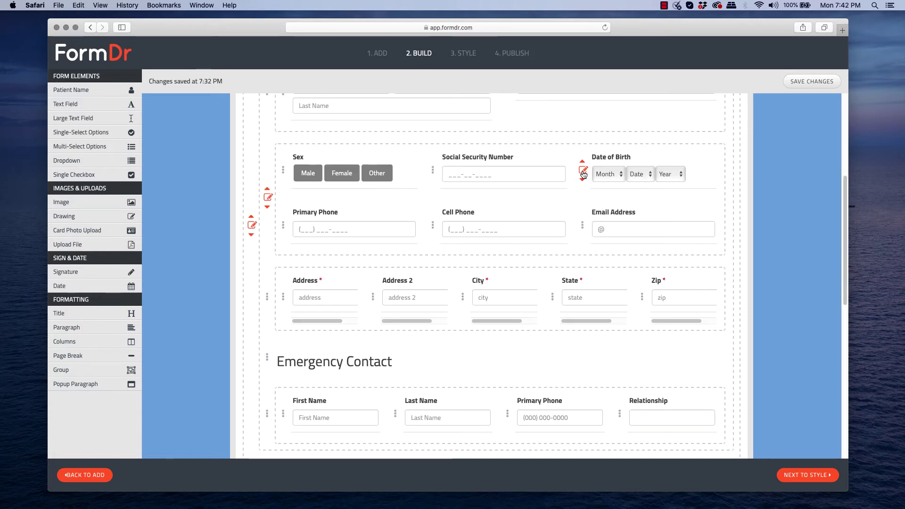
click(583, 171)
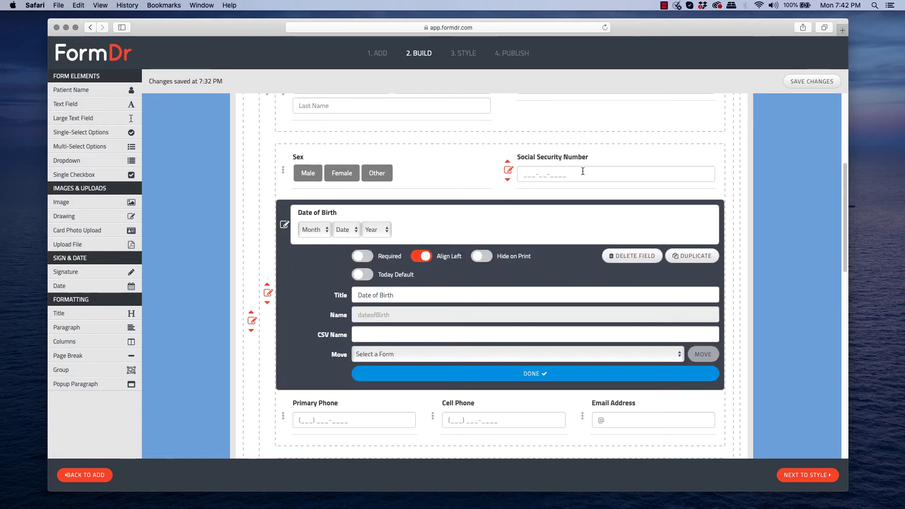
click(366, 260)
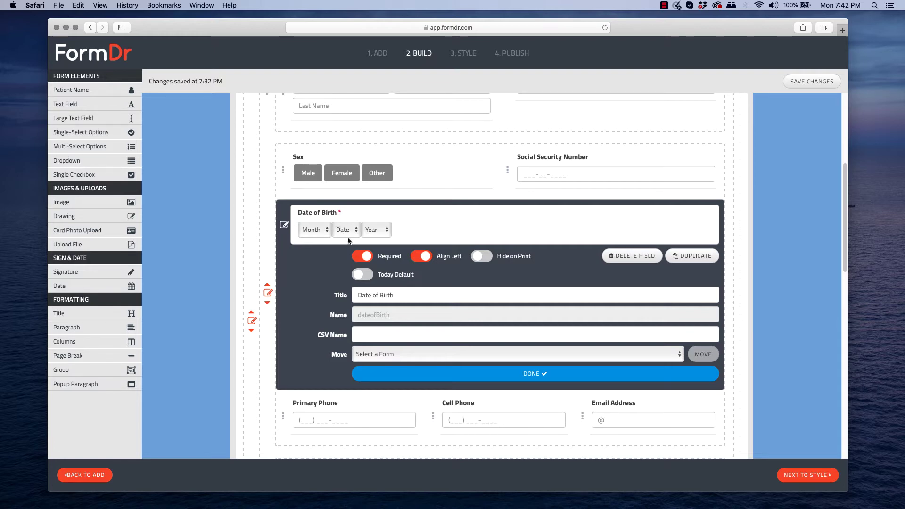
click(360, 259)
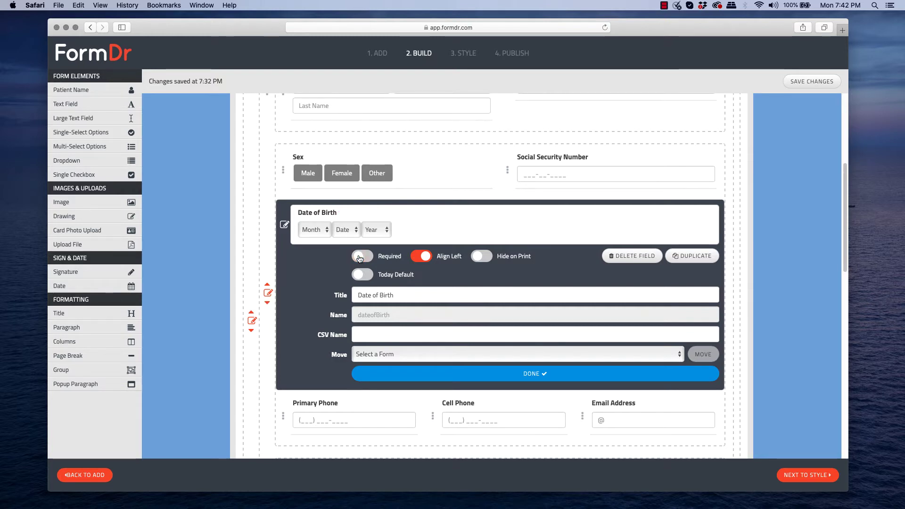
click(359, 258)
click(285, 223)
scroll(429, 237, down, 1)
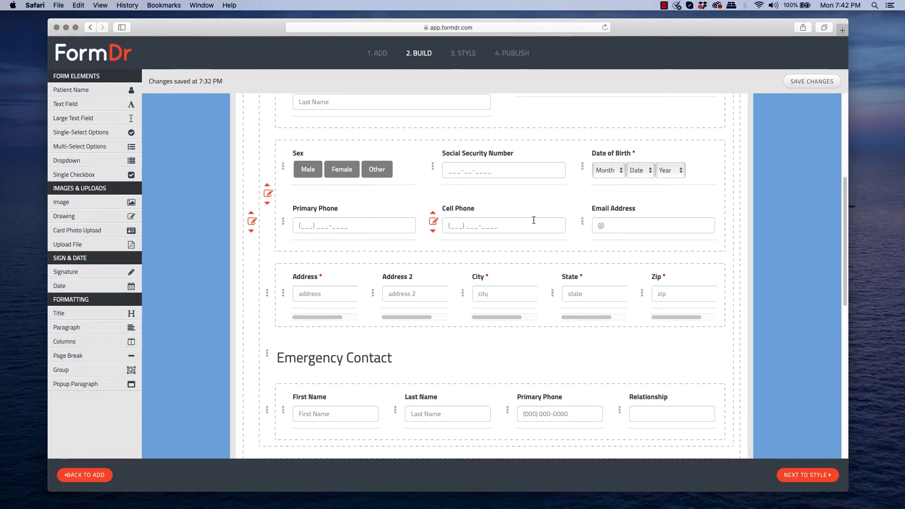
Make the Email Address and Cell Phone fields under Patient Information required
click(585, 224)
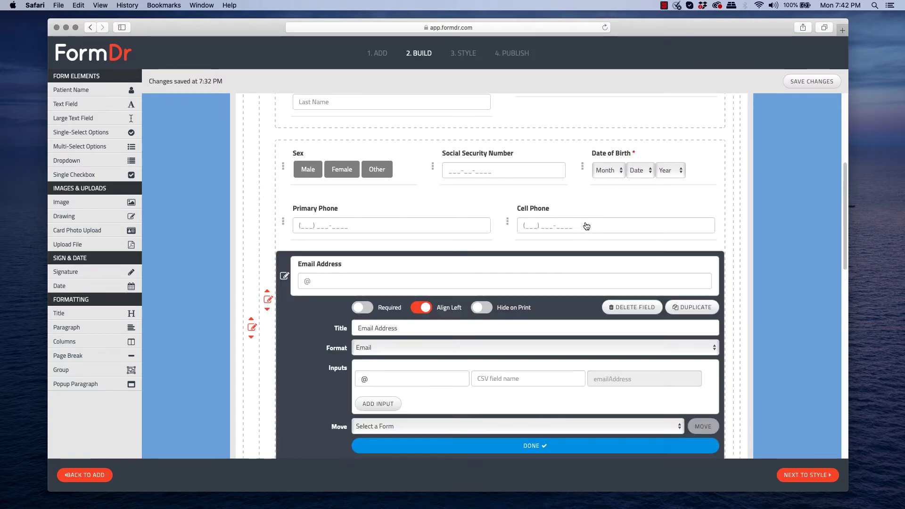
click(370, 308)
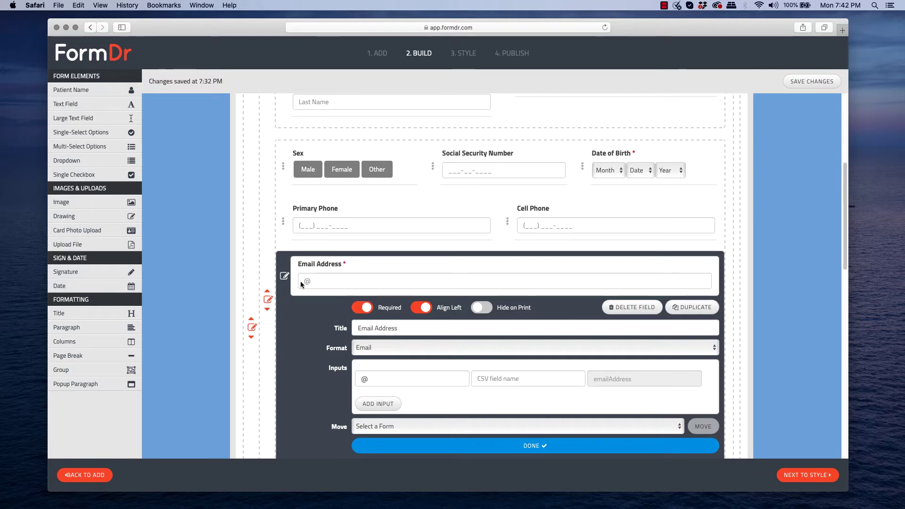
click(285, 277)
click(433, 222)
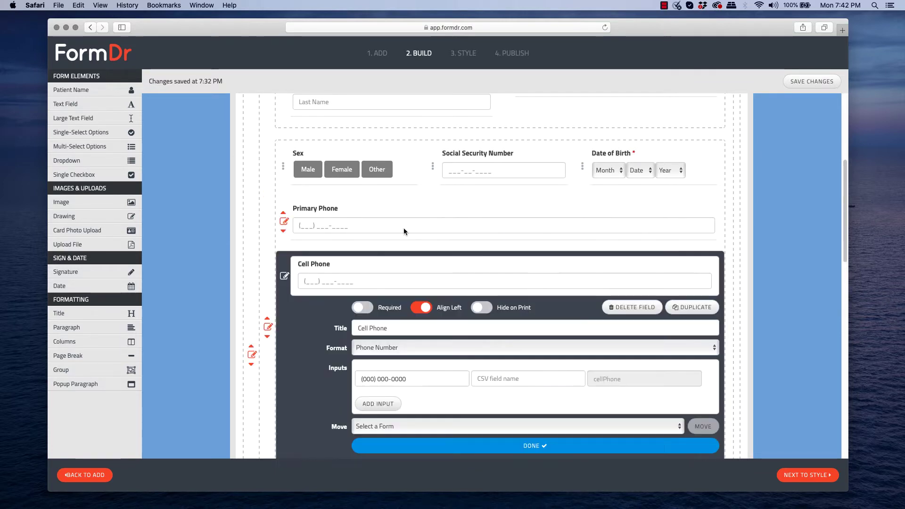
click(363, 308)
click(285, 277)
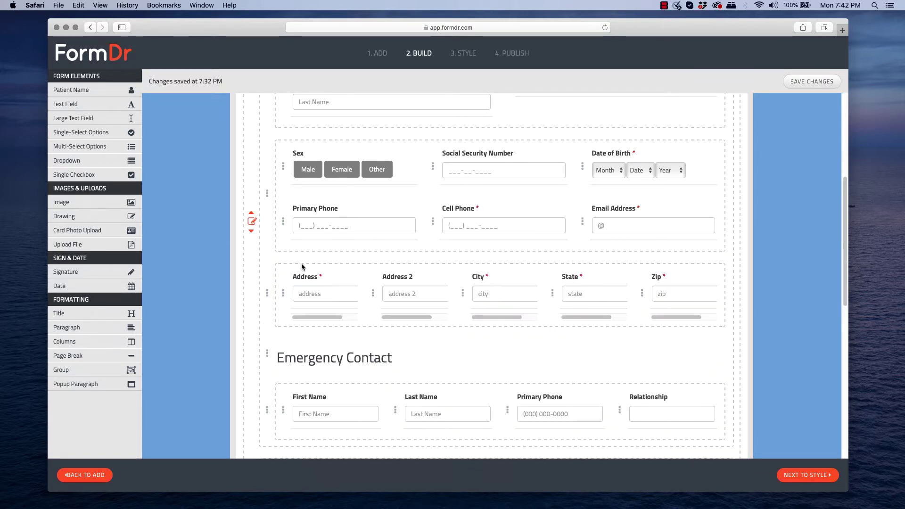
Make the Primary Phone and Social Security Number fields under Patient Information required
click(283, 226)
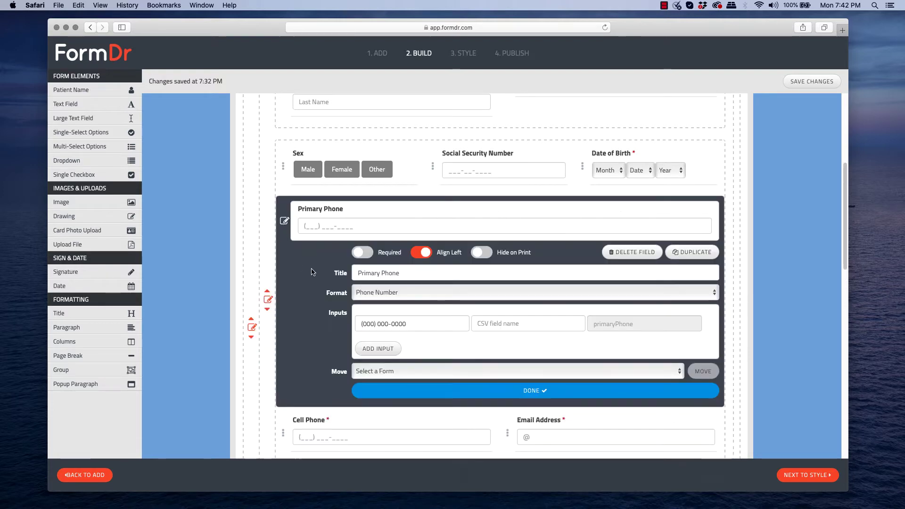
click(363, 252)
click(285, 221)
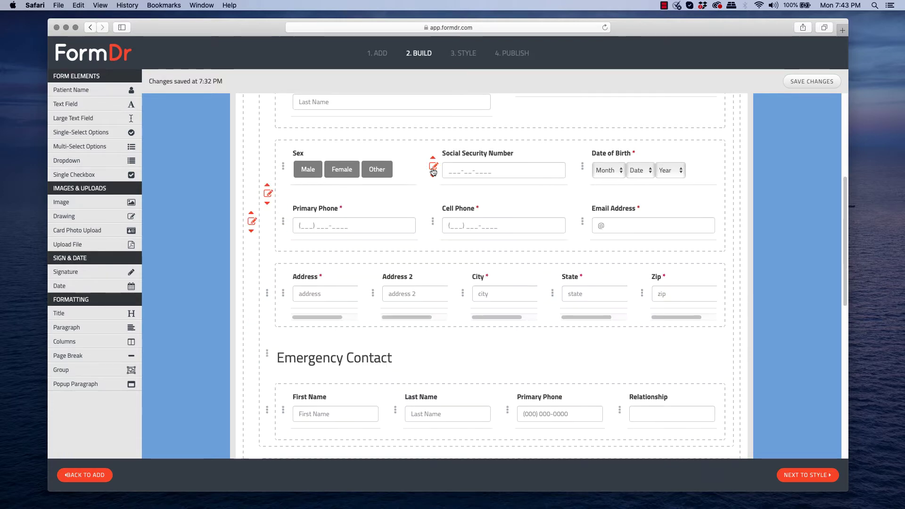
click(433, 169)
click(284, 223)
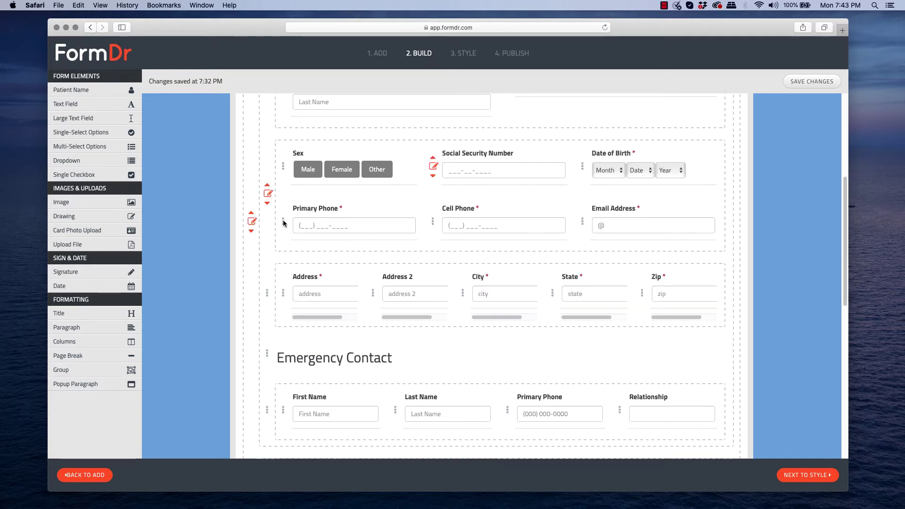
click(433, 167)
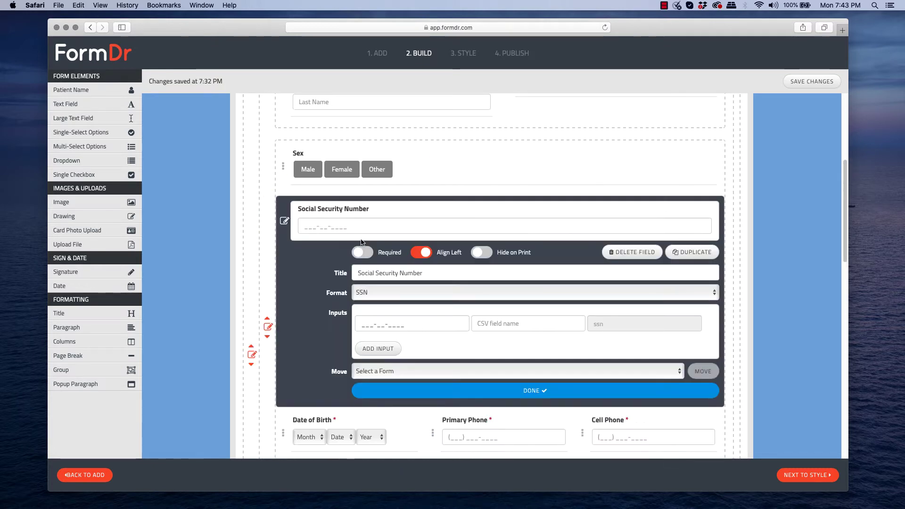
click(362, 252)
click(285, 221)
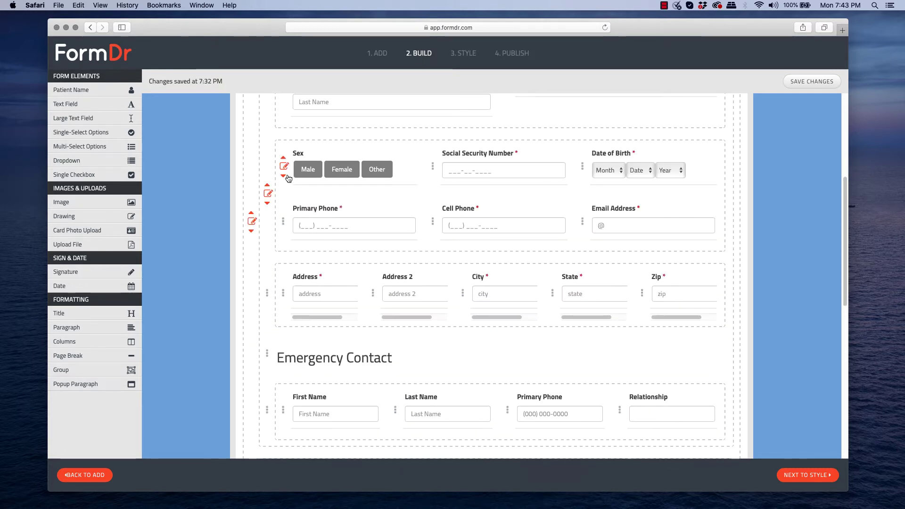
Make the Sex field under Patient Information required and close its settings
click(285, 168)
click(360, 198)
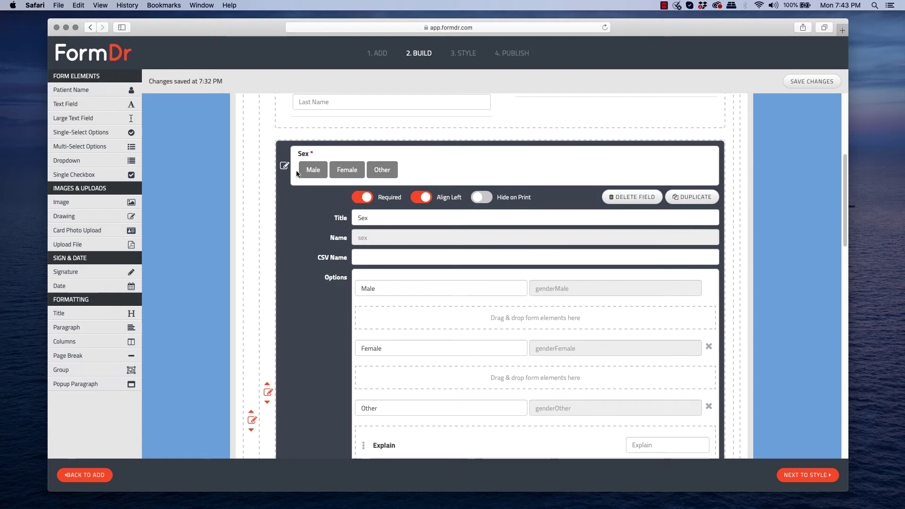
click(285, 165)
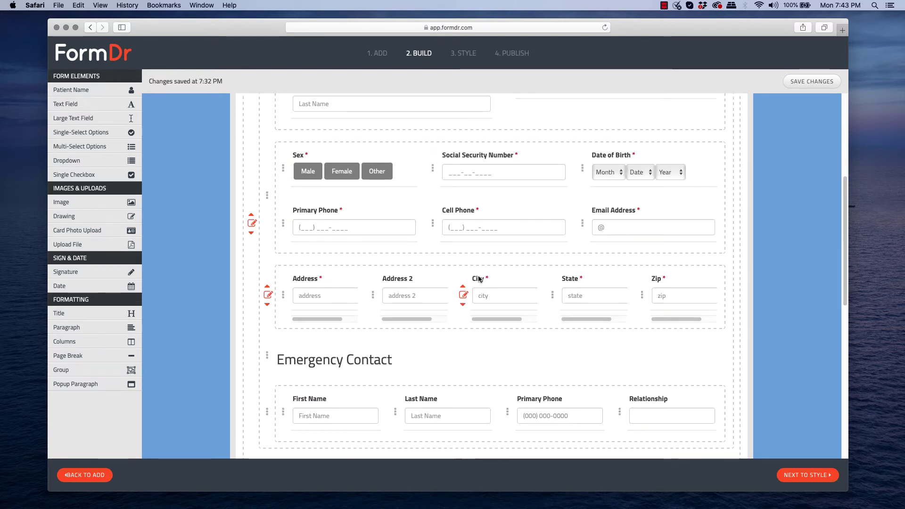
Review the rest of the New Patient Form, from the emergency contact section down to the insurance questions
scroll(478, 275, down, 2)
scroll(478, 276, down, 8)
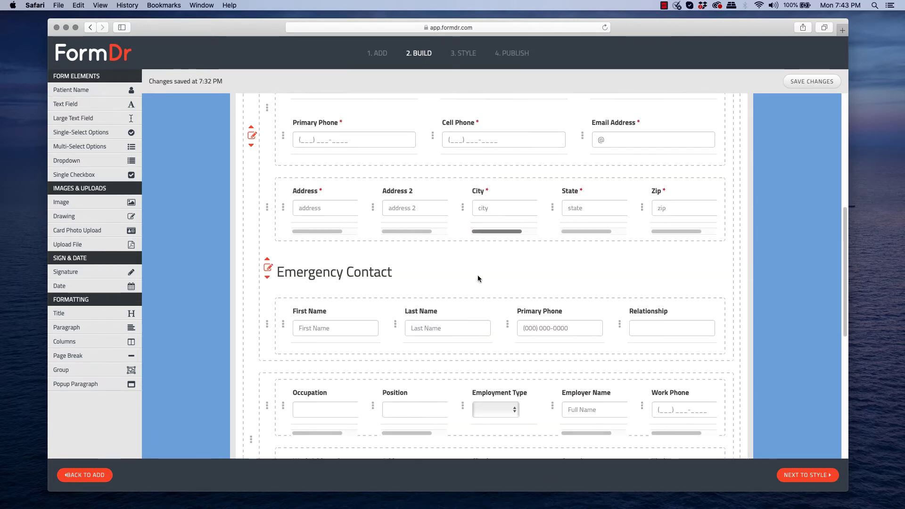
scroll(478, 277, down, 5)
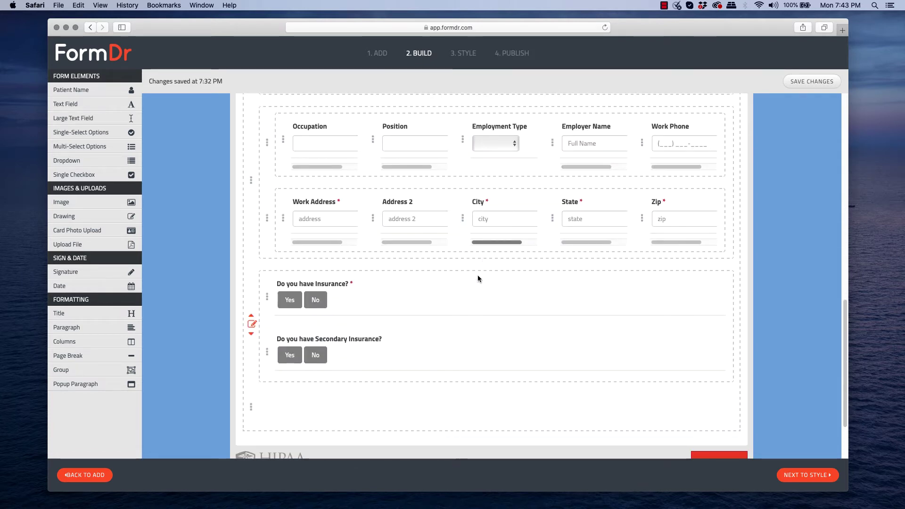
scroll(478, 278, down, 3)
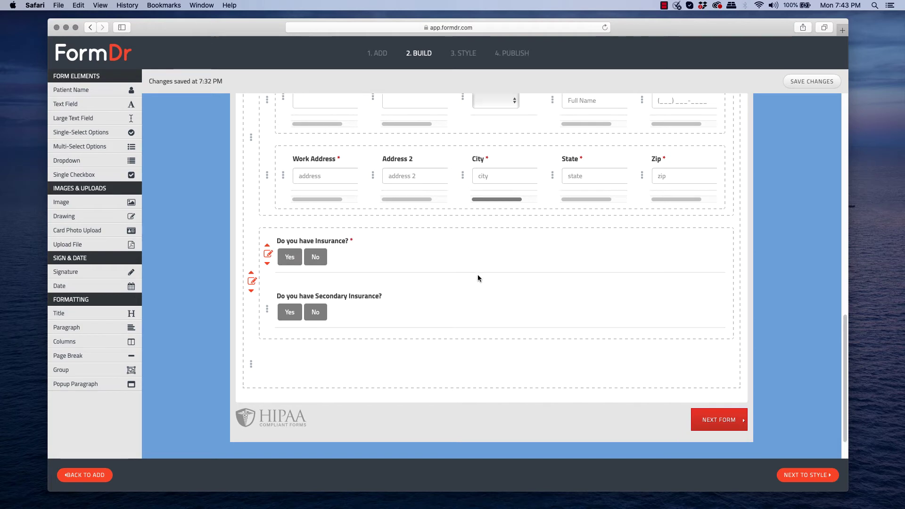
Make the Upload Insurance card photo nested under the Yes option of "Do you have Insurance?" required and close the question's settings
scroll(477, 278, down, 1)
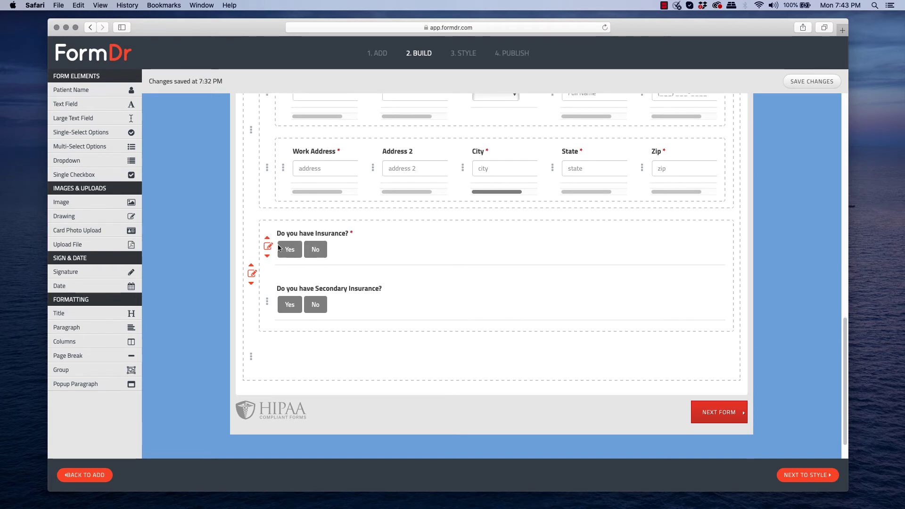
click(269, 247)
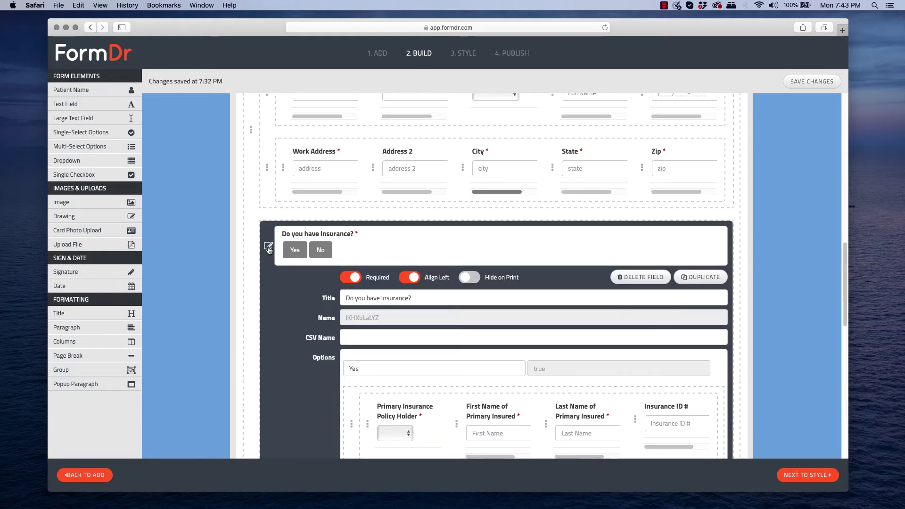
scroll(363, 263, down, 5)
scroll(361, 260, down, 1)
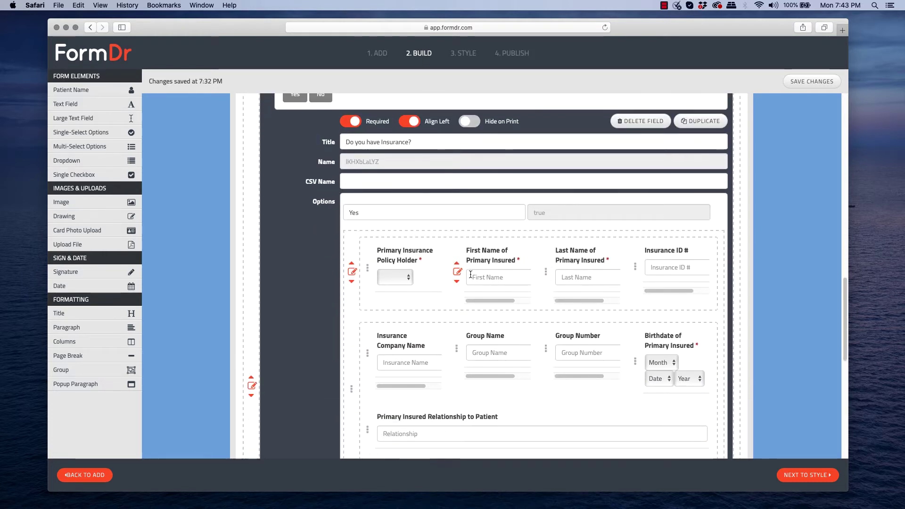
scroll(453, 279, down, 1)
scroll(409, 290, down, 6)
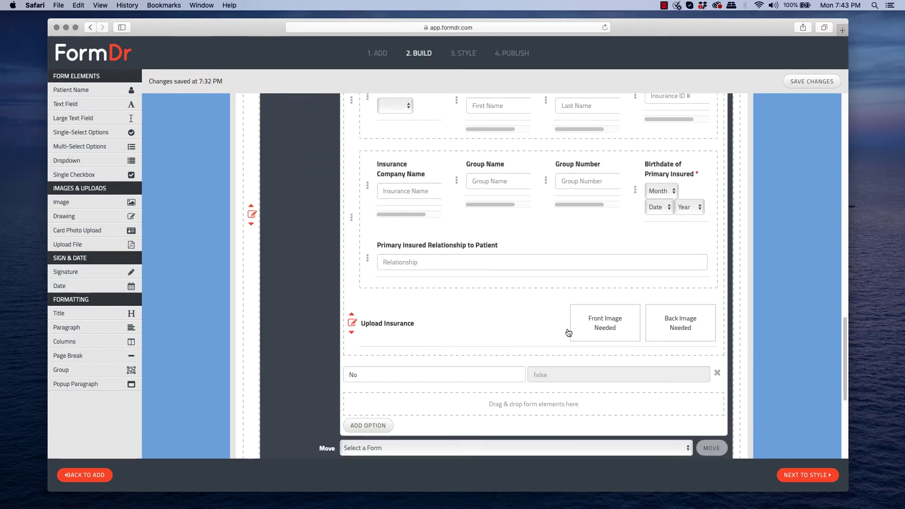
click(353, 324)
click(420, 361)
click(352, 324)
scroll(359, 311, up, 5)
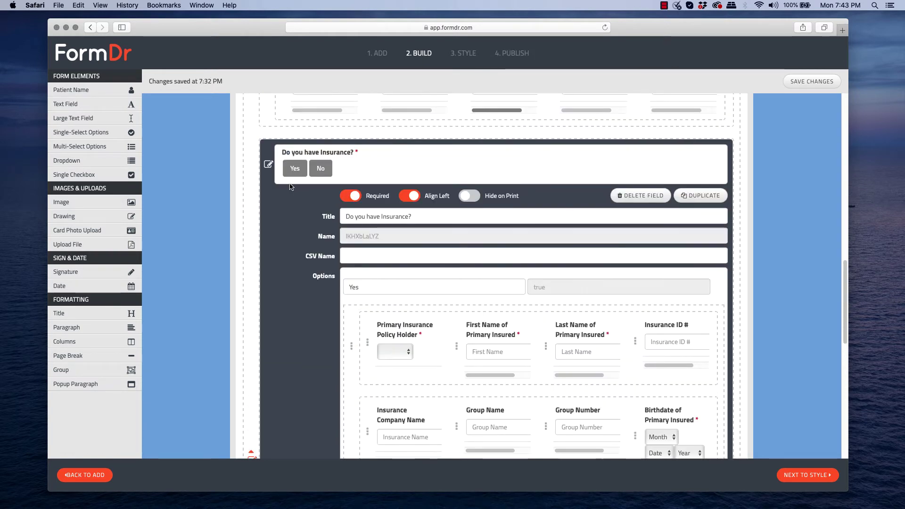
click(269, 165)
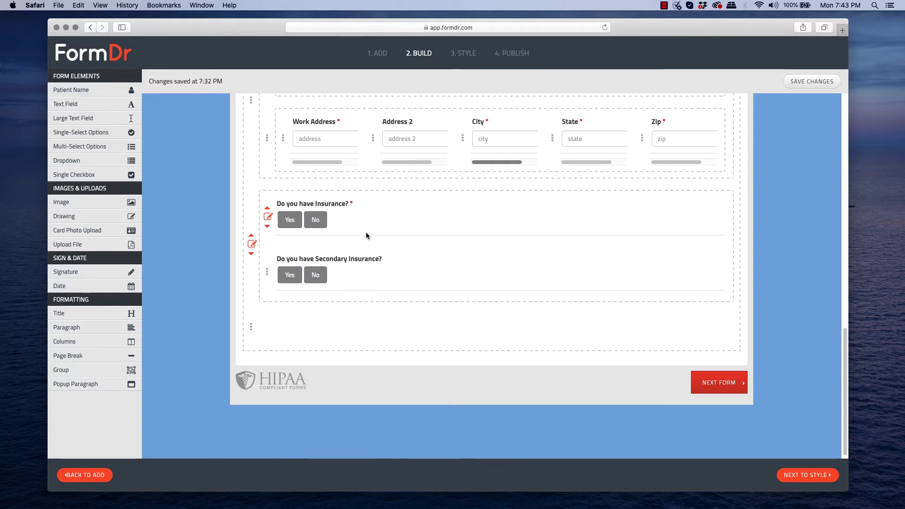
Add a Card Photo Upload field below the insurance questions and title it "Government ID"
scroll(357, 286, down, 1)
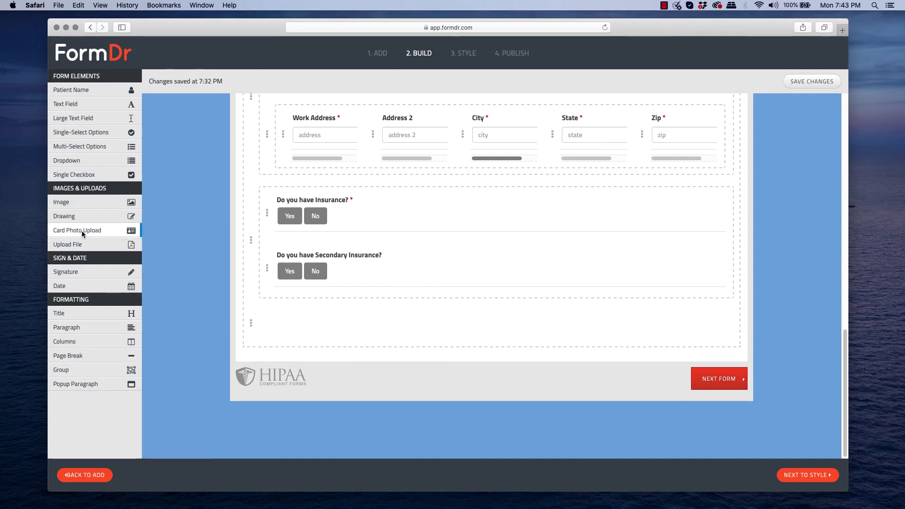
drag(80, 231, 275, 325)
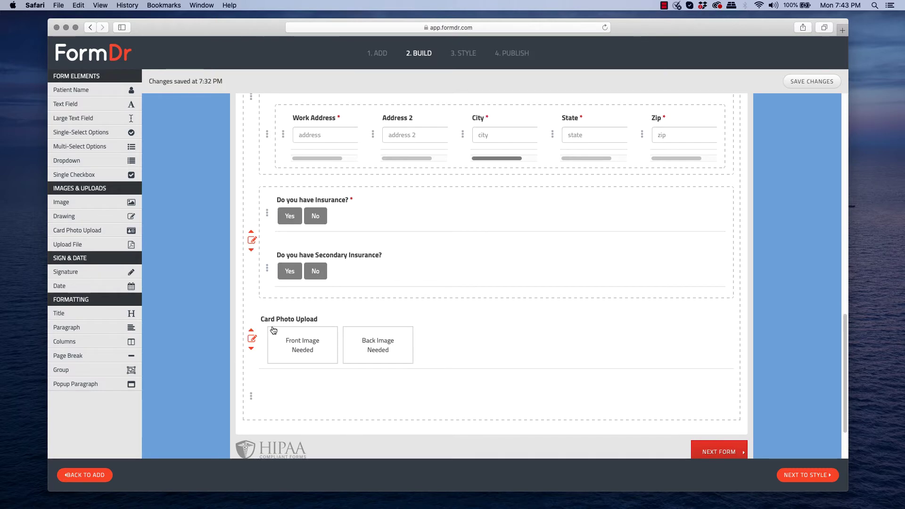
click(252, 339)
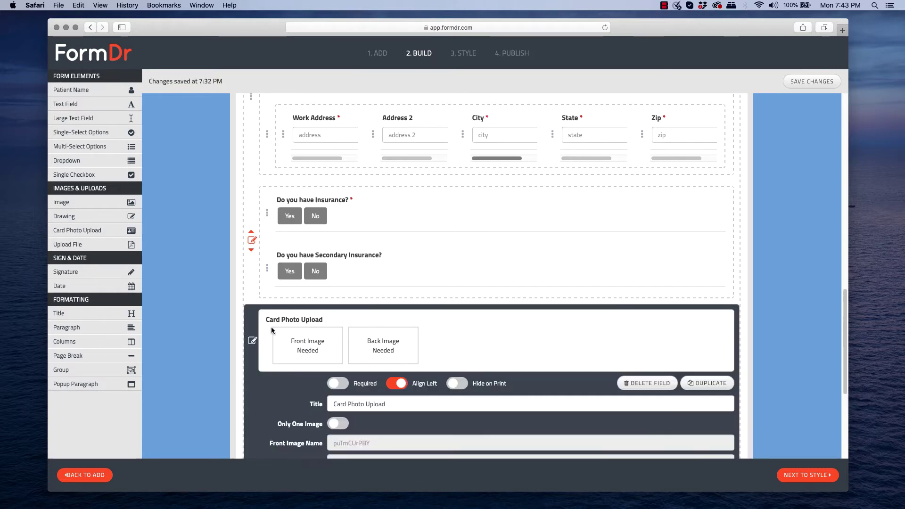
scroll(270, 326, down, 3)
scroll(342, 283, up, 1)
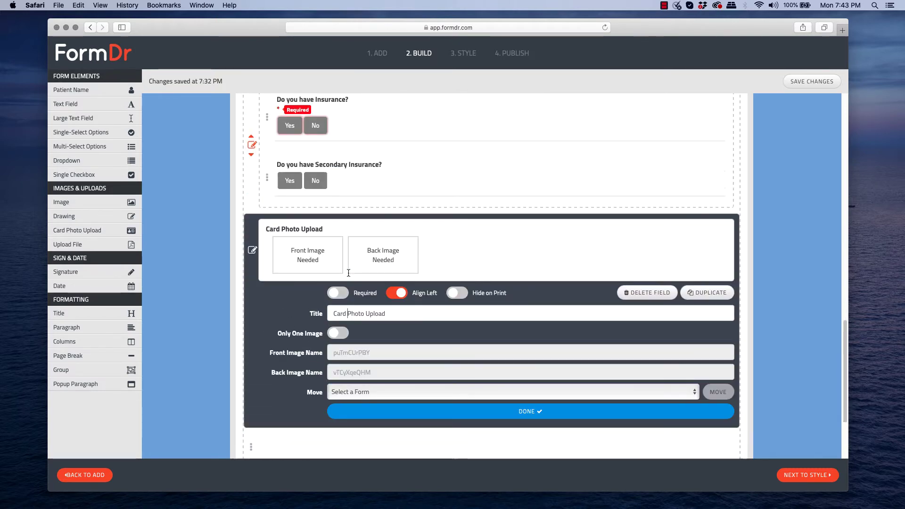
triple_click(357, 312)
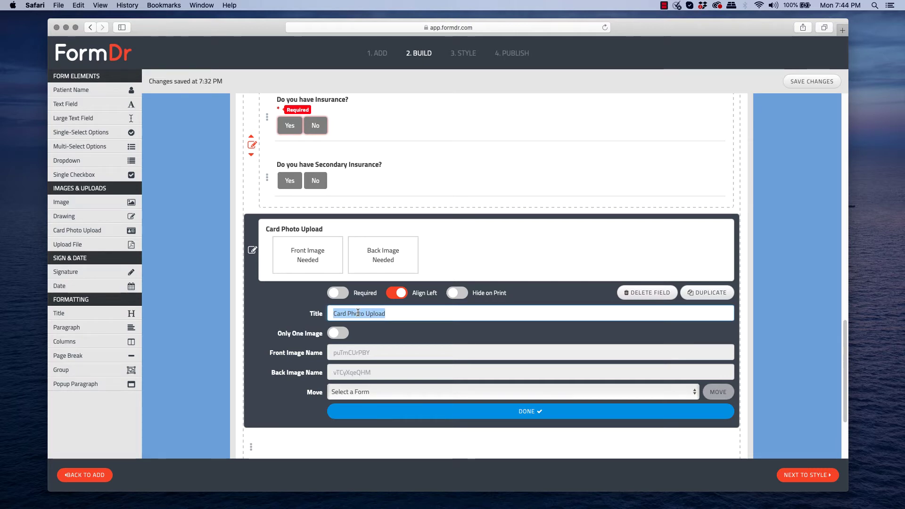
text(Government)
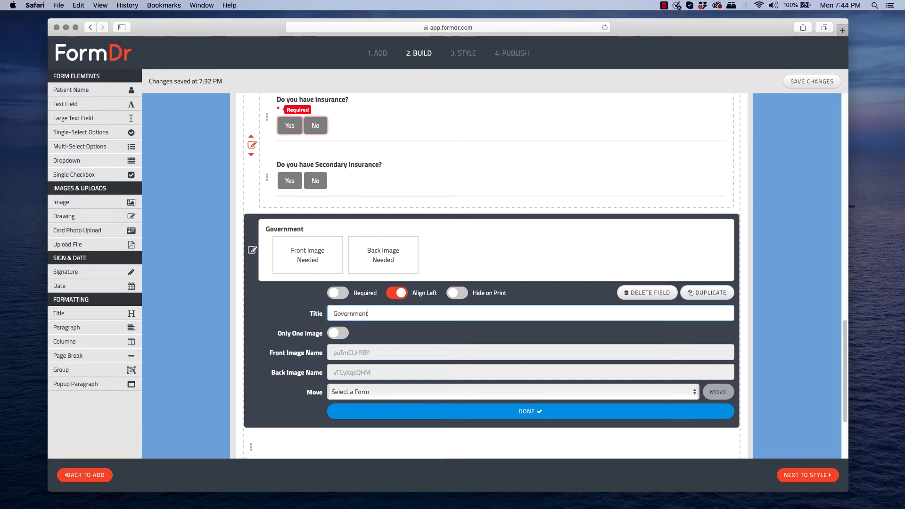
text( ID)
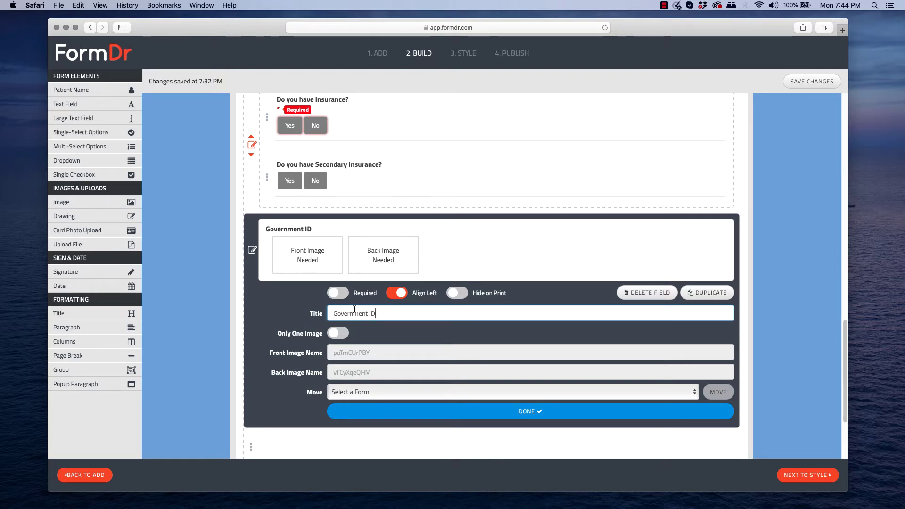
Make the Government ID field required, limit it to only one image, and close its settings
click(344, 298)
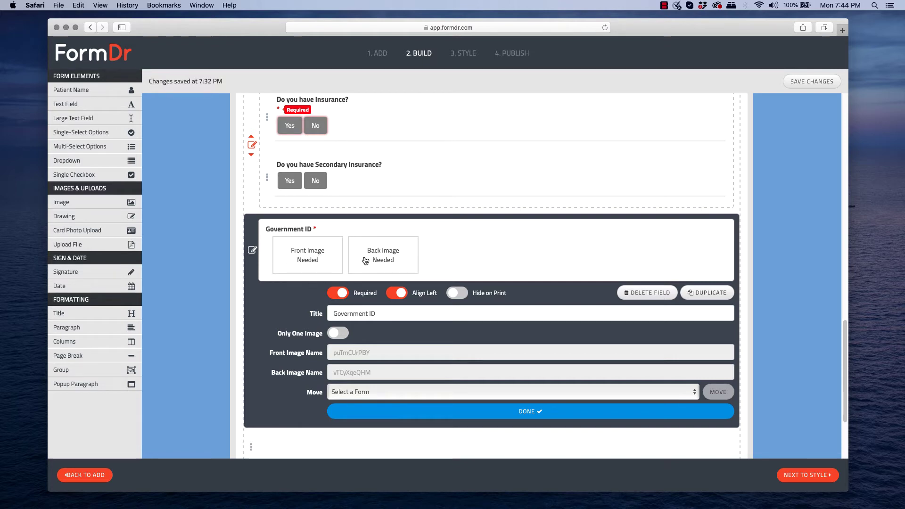
click(339, 333)
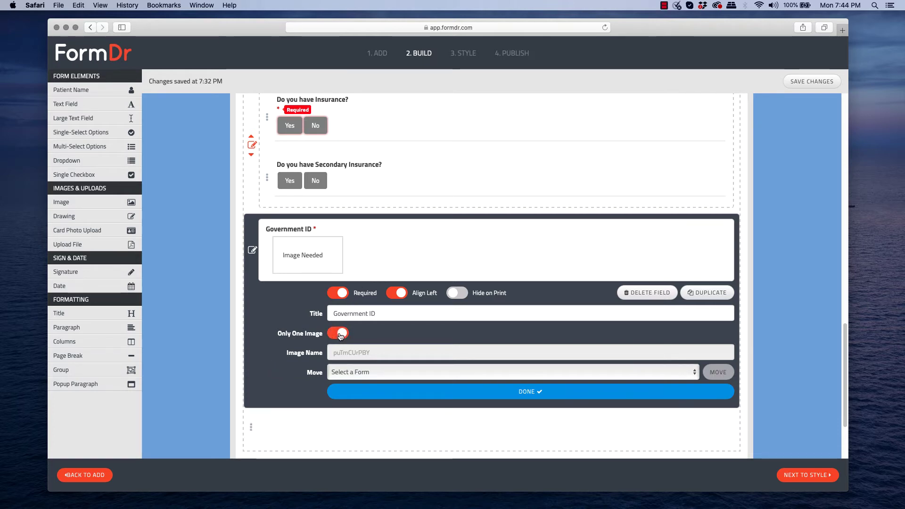
click(361, 393)
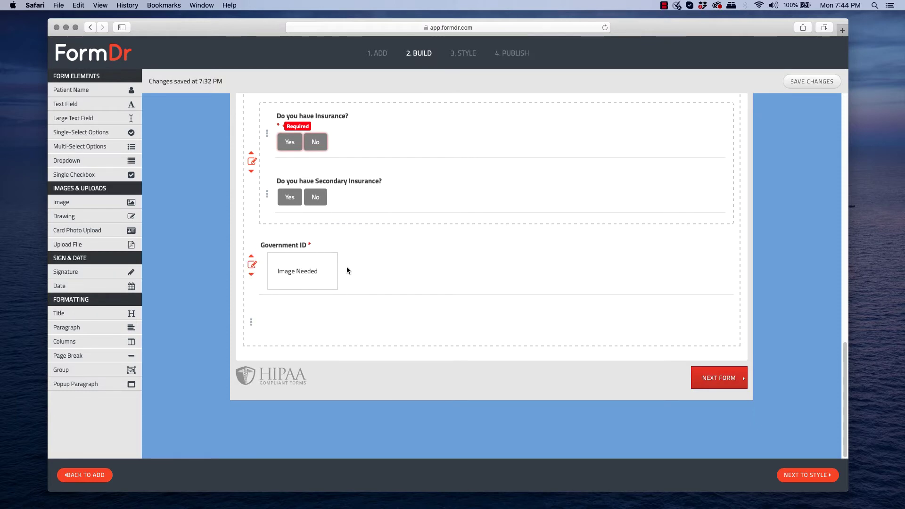
Return to the beginning of the New Patient Form and switch to the History form
scroll(346, 267, up, 5)
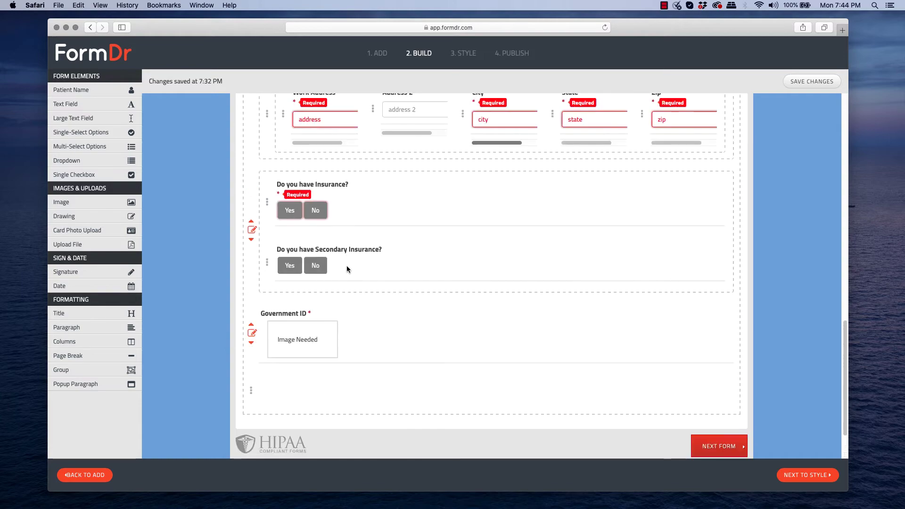
scroll(344, 268, up, 10)
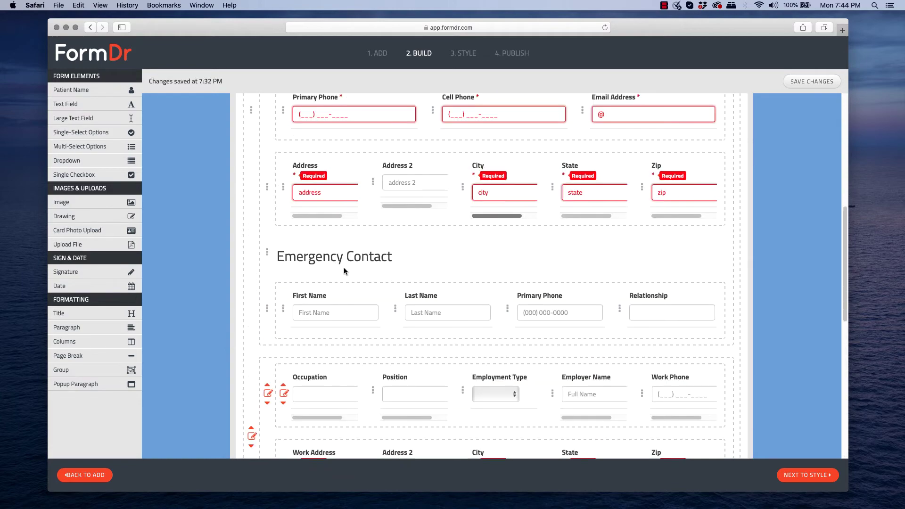
scroll(344, 271, up, 3)
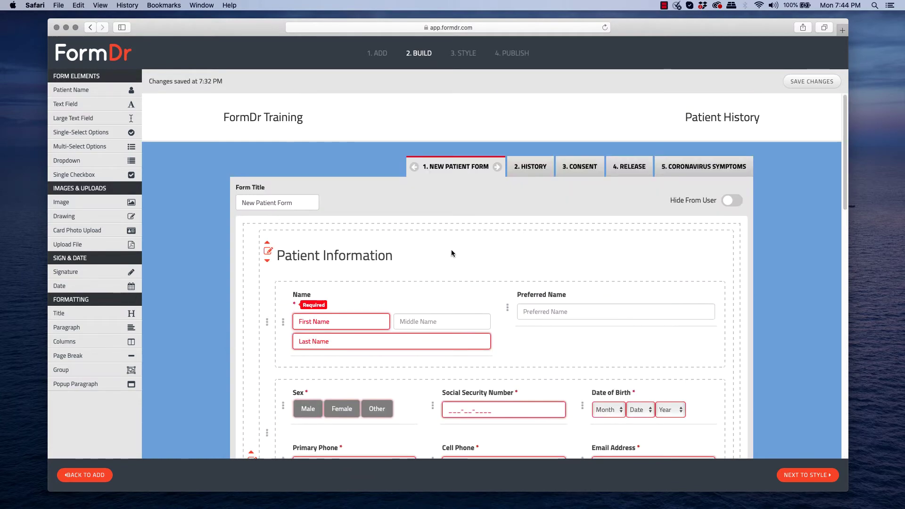
click(541, 167)
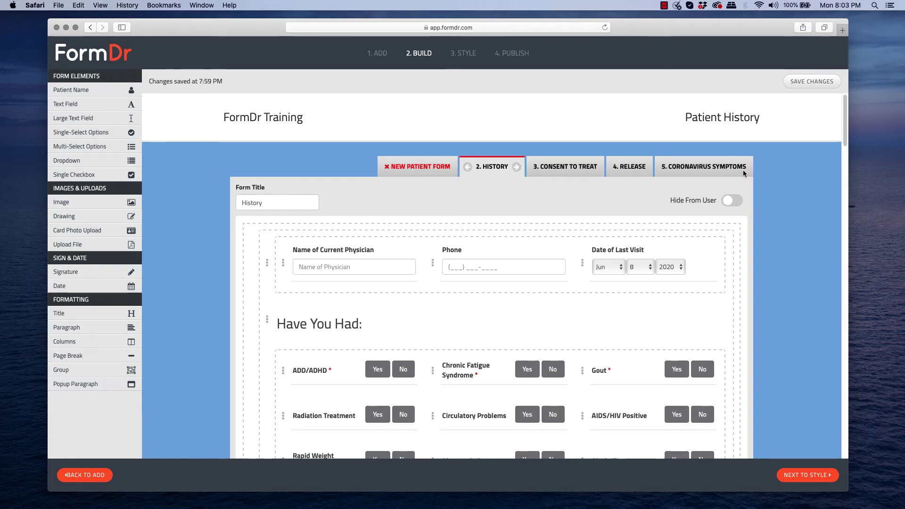
Add a Single-Select Options field above the "Have You Had:" heading and title it "Do you have allergies?"
scroll(847, 131, down, 3)
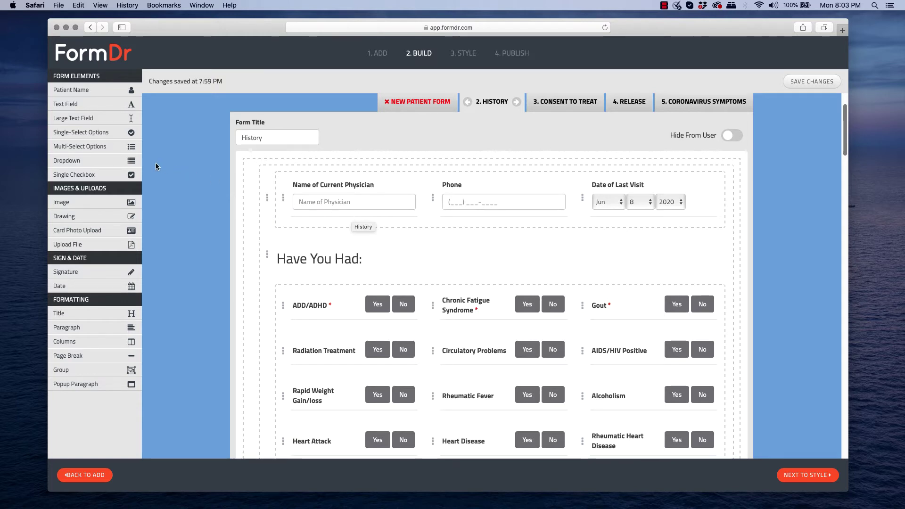
drag(71, 132, 311, 260)
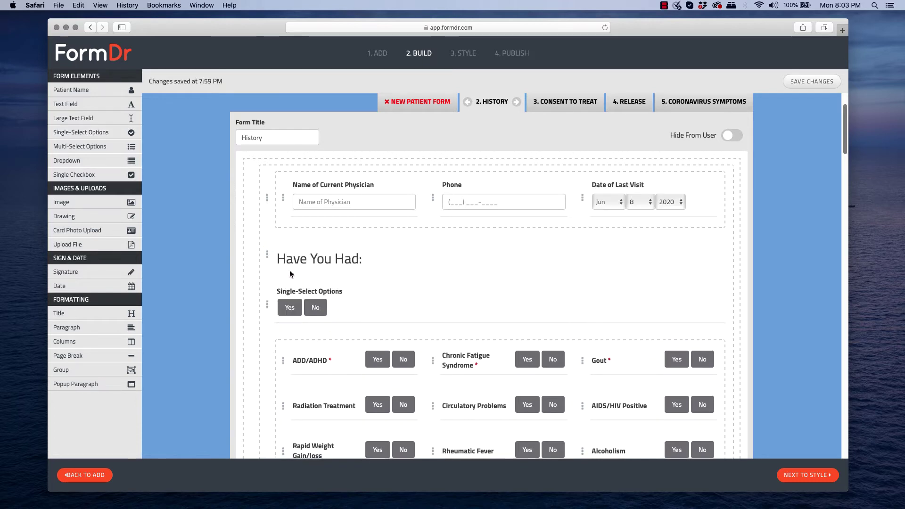
click(267, 296)
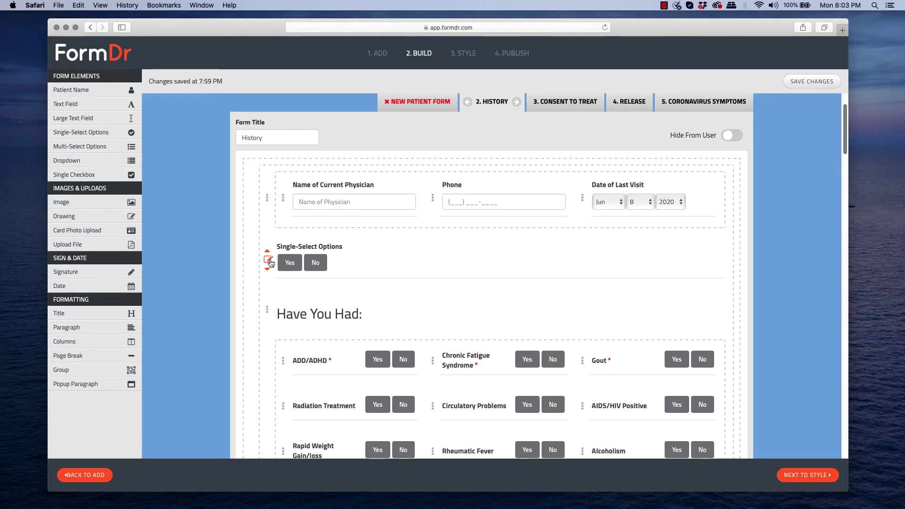
click(270, 261)
triple_click(365, 311)
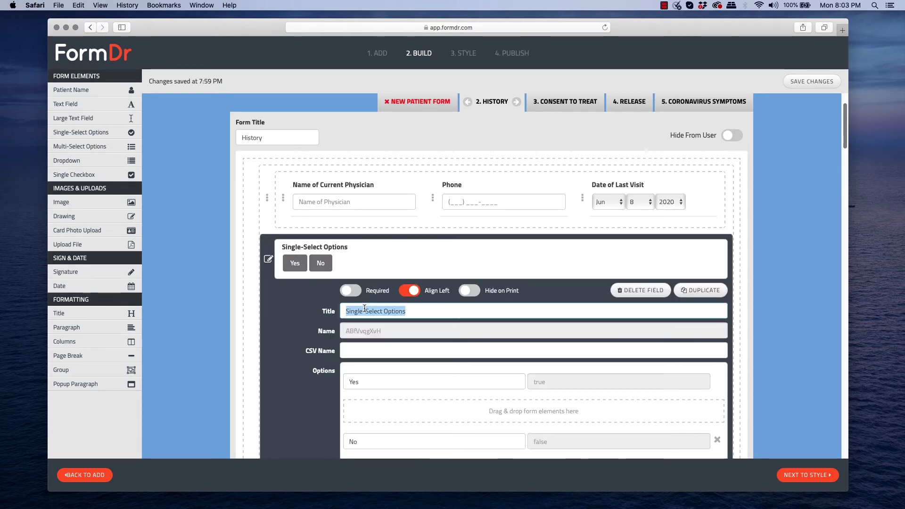
text(Do you ha)
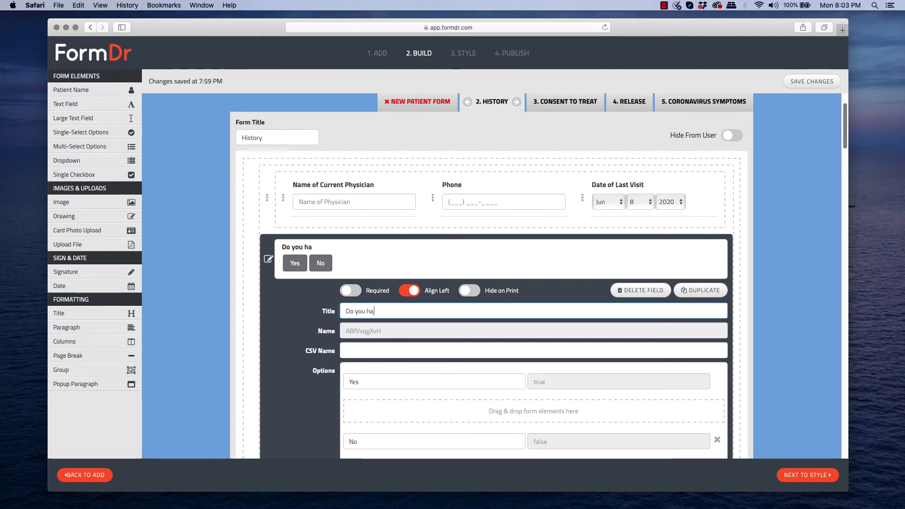
text(ve allergies?)
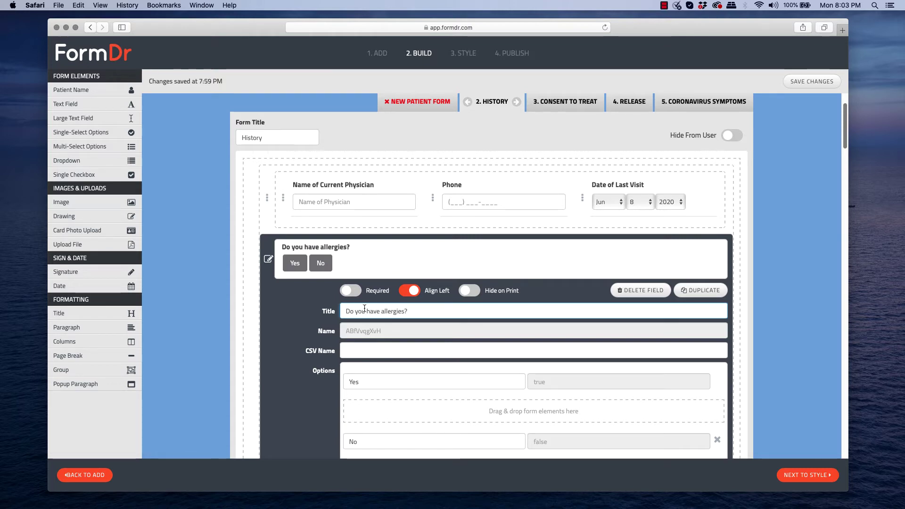
Nest a Large Text Field titled "Please list all allergies:" under the Yes option of the allergies question
scroll(363, 309, down, 3)
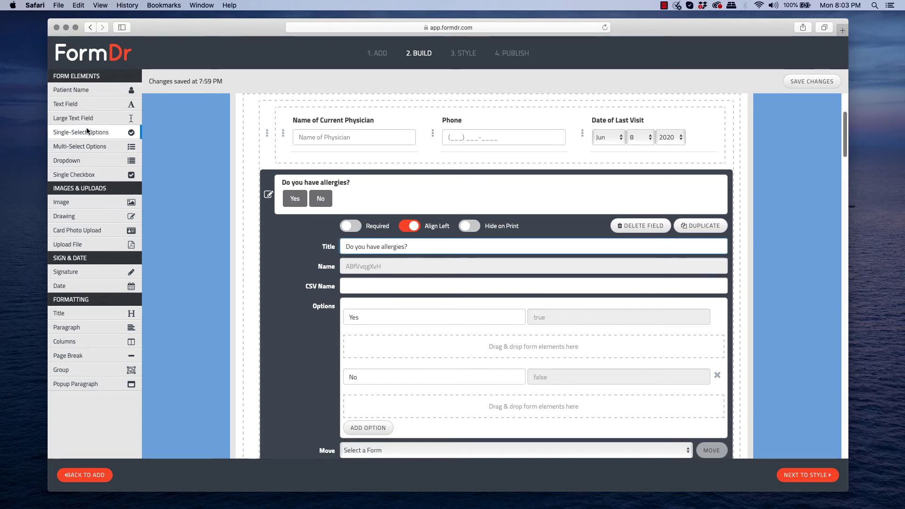
drag(77, 118, 400, 352)
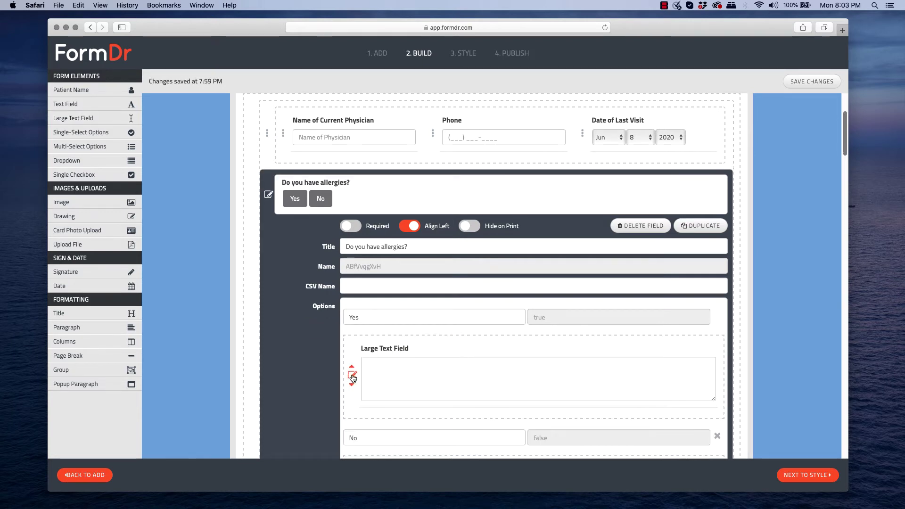
click(330, 384)
triple_click(424, 370)
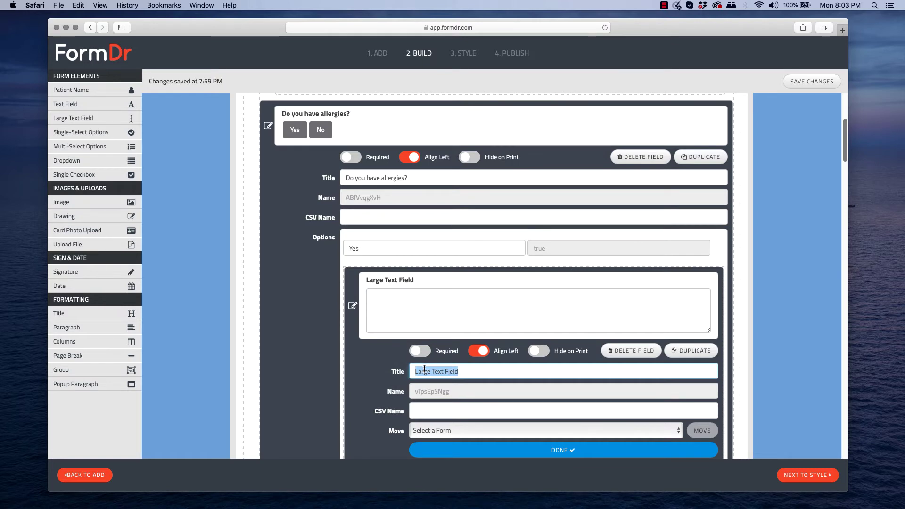
text(Please l)
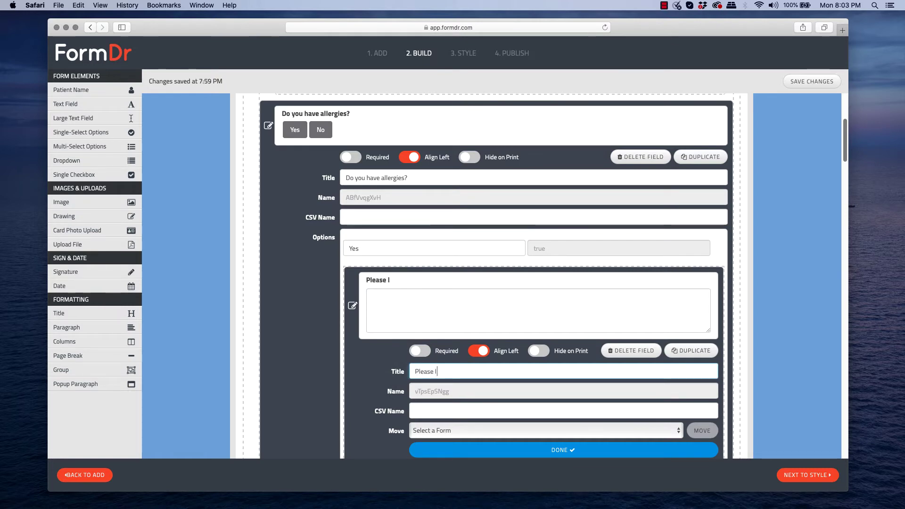
text(ist all aller)
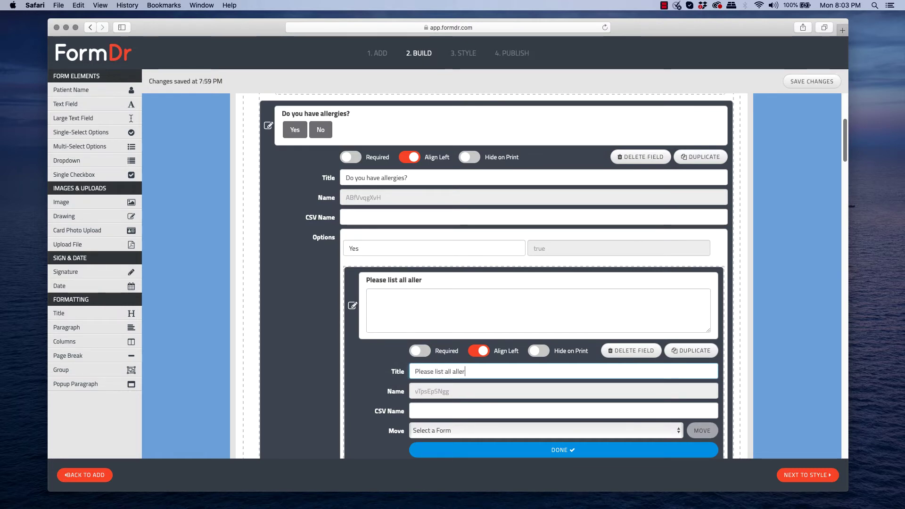
text(gies:)
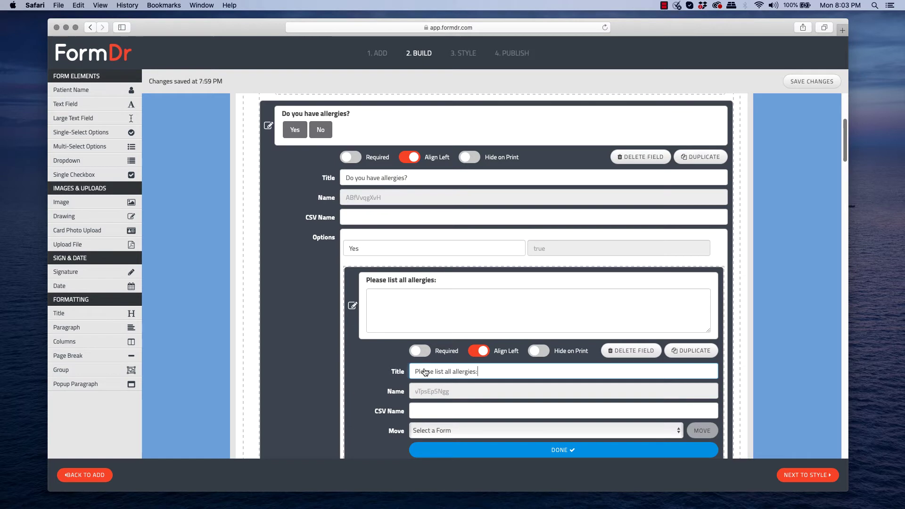
click(353, 305)
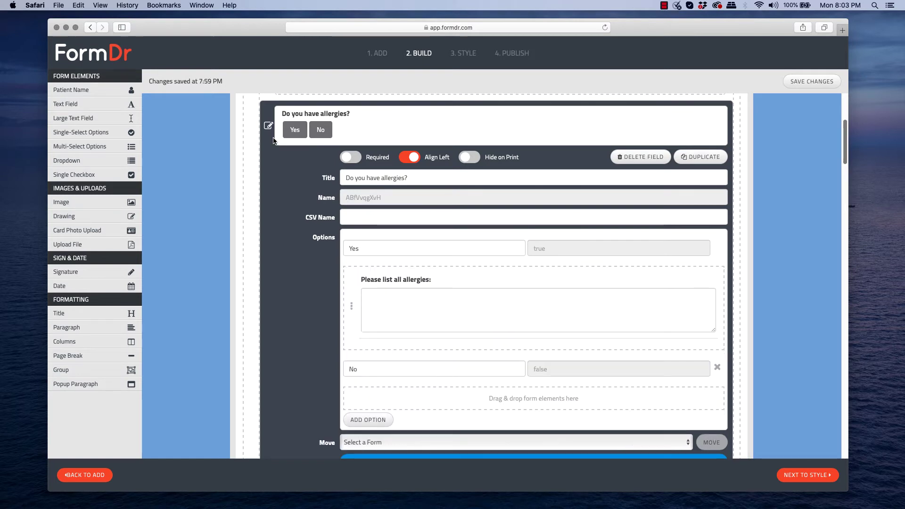
Make the "Do you have allergies?" question required and close its settings
scroll(309, 201, up, 2)
click(342, 212)
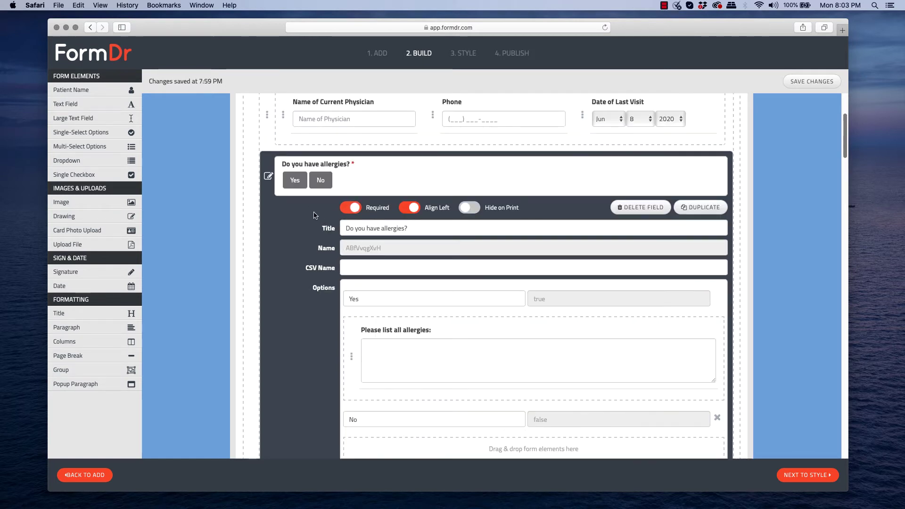
click(269, 178)
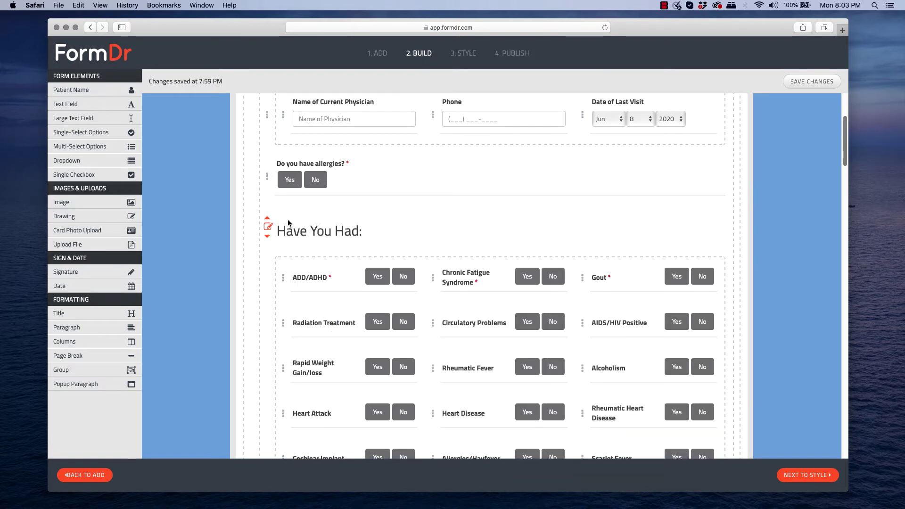
Delete the Gout, Chronic Fatigue Syndrome and ADD/ADHD fields from the "Have You Had:" section
scroll(290, 228, up, 3)
scroll(294, 226, up, 1)
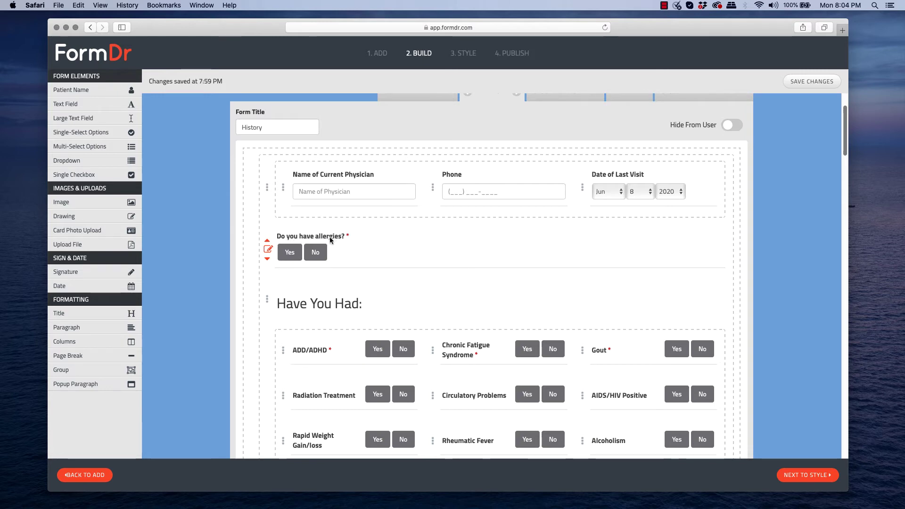
scroll(330, 238, down, 3)
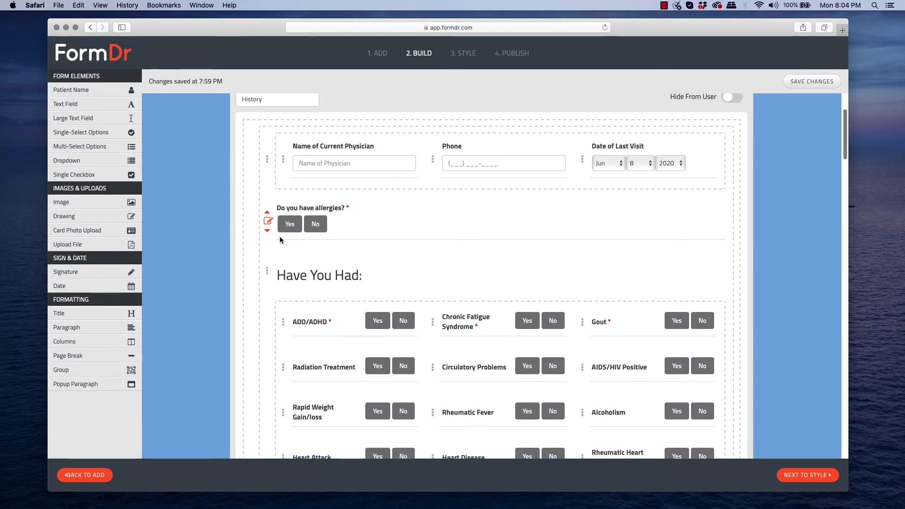
scroll(280, 239, down, 2)
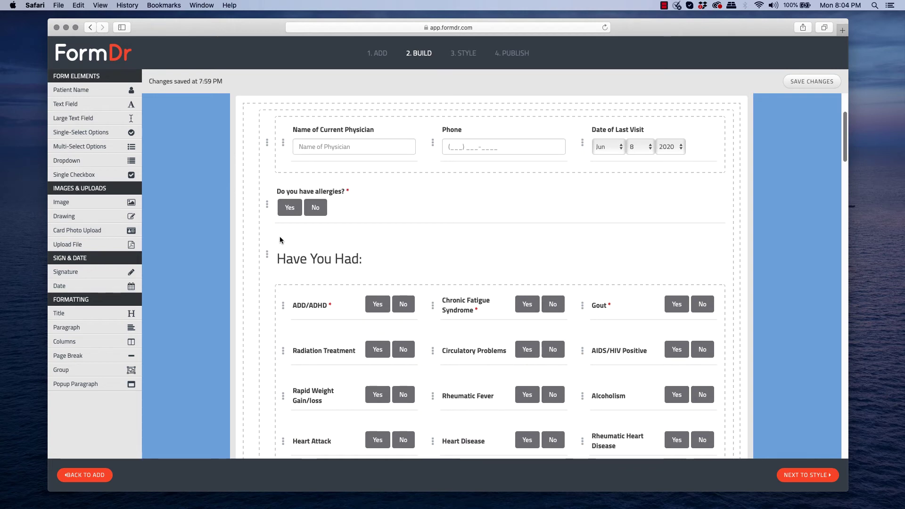
scroll(279, 239, down, 3)
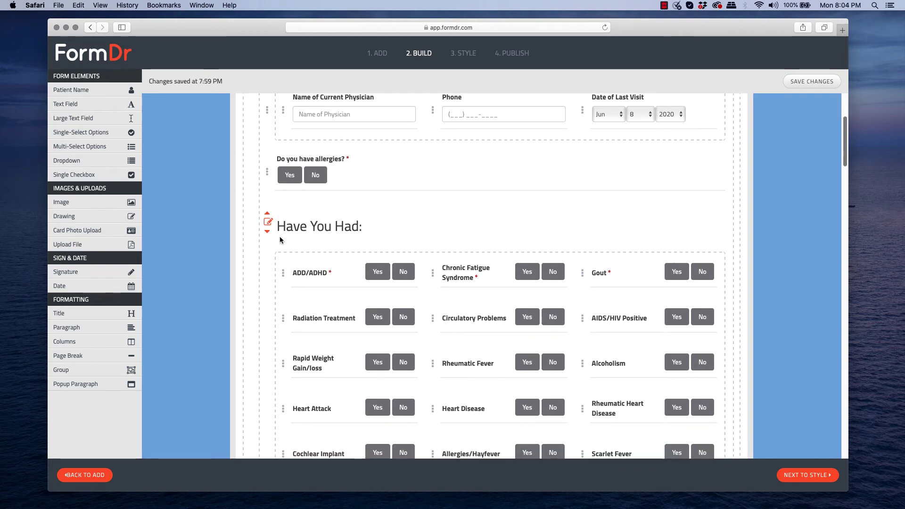
scroll(280, 240, down, 3)
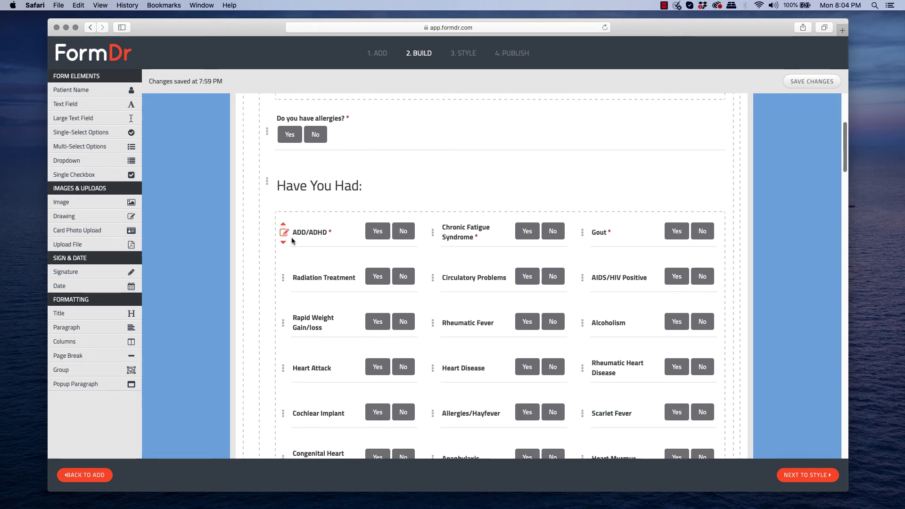
click(584, 232)
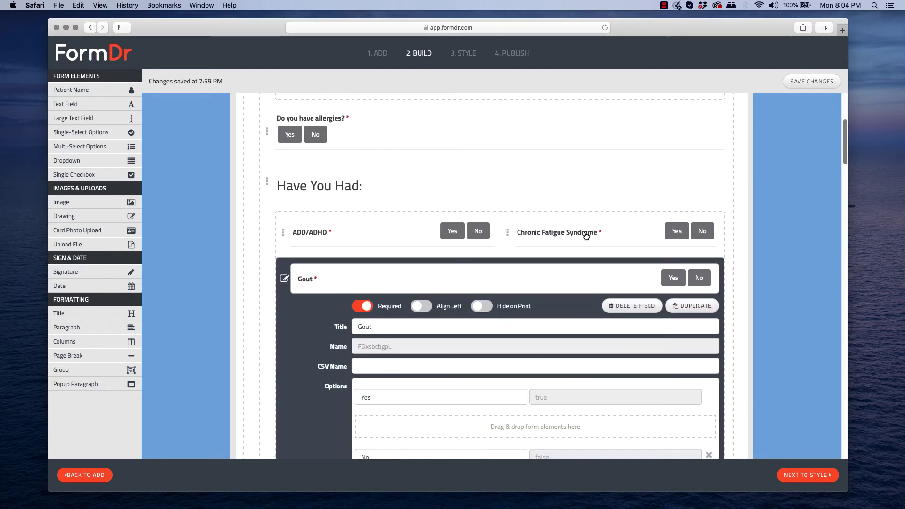
click(624, 309)
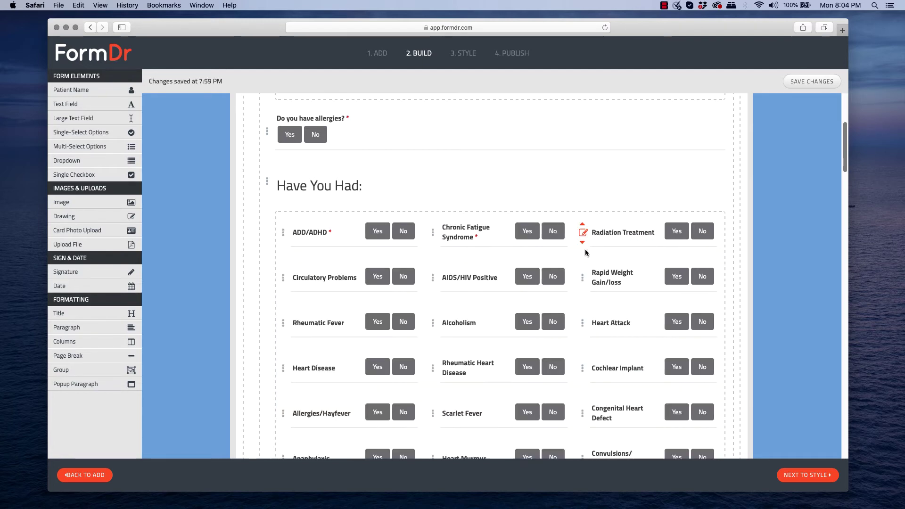
click(433, 233)
click(623, 304)
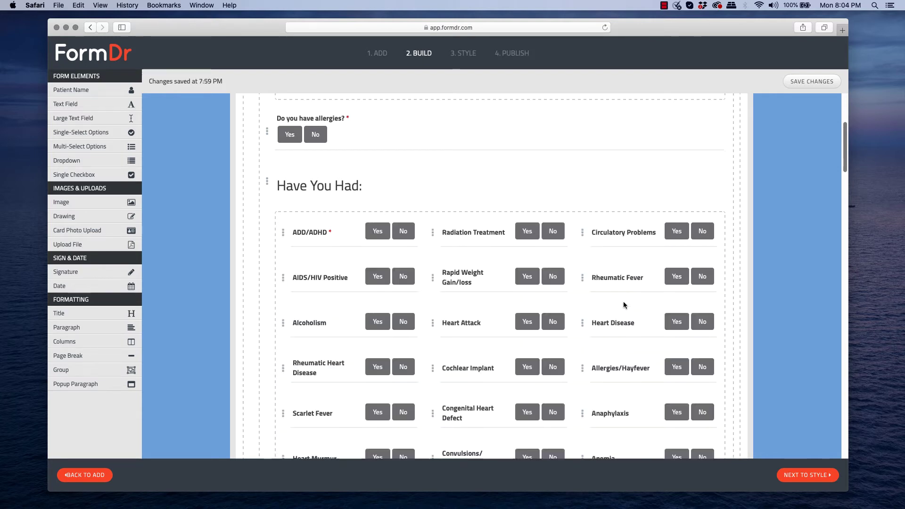
click(284, 233)
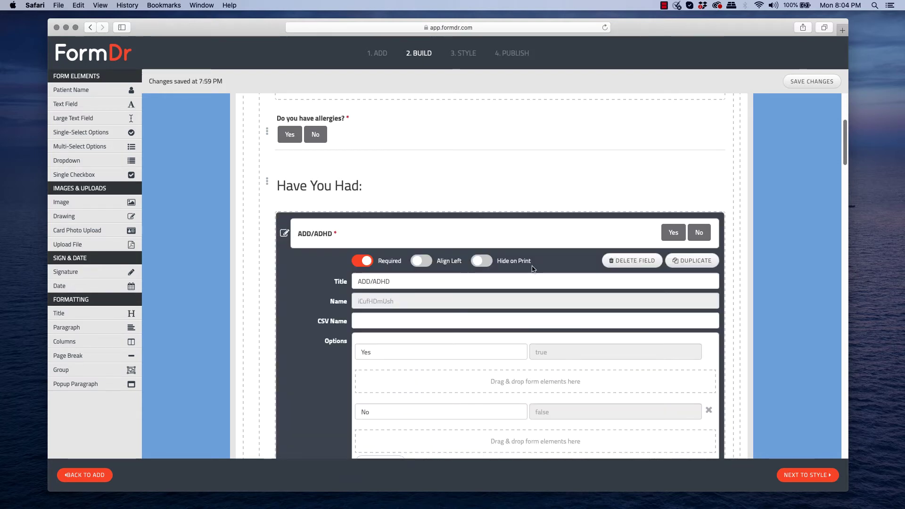
click(634, 261)
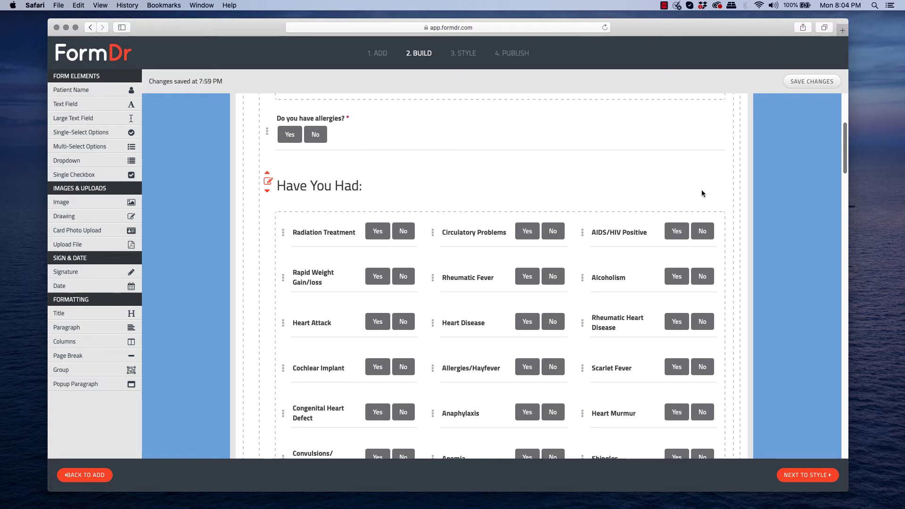
Open the authorization paragraph above the History form's signature and merge its three paragraphs into one
drag(845, 146, 825, 380)
scroll(825, 381, down, 3)
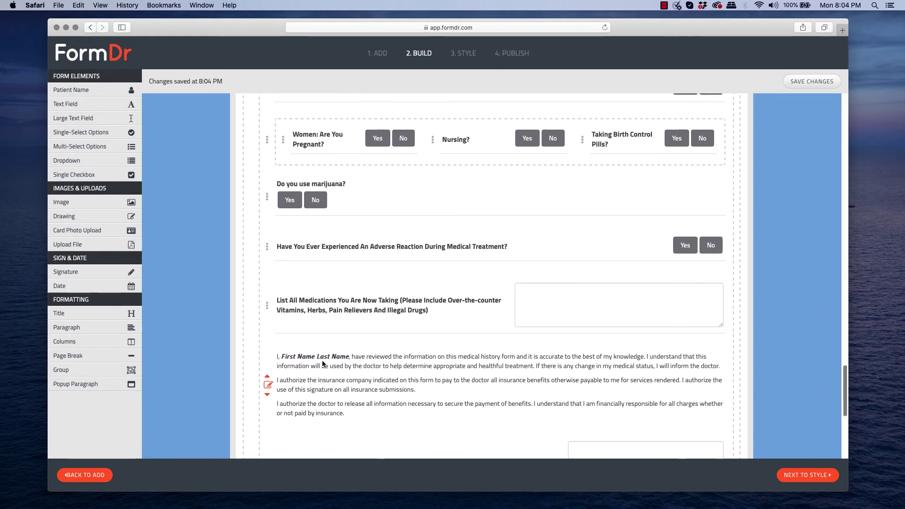
scroll(330, 372, down, 1)
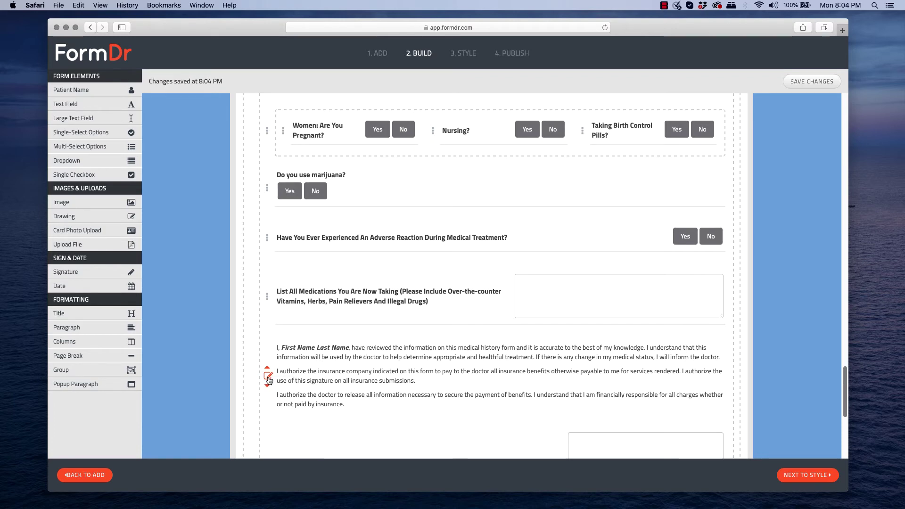
click(268, 379)
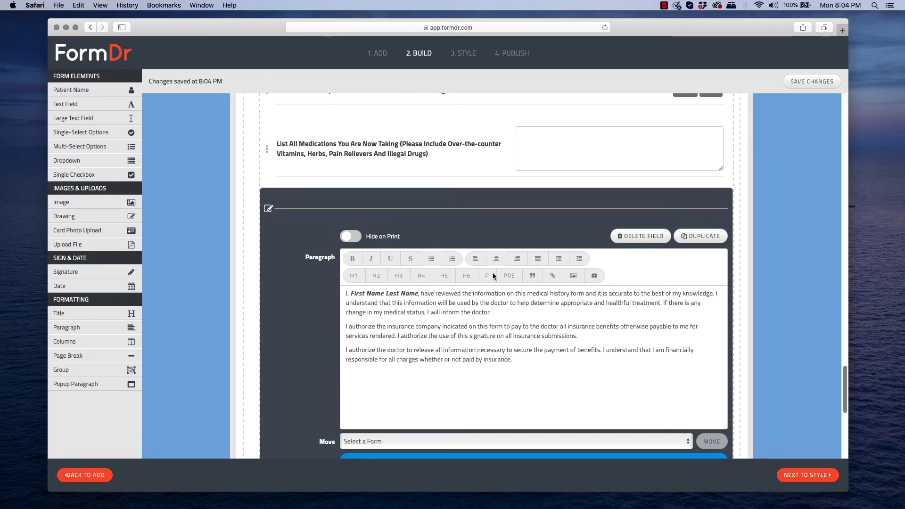
click(495, 316)
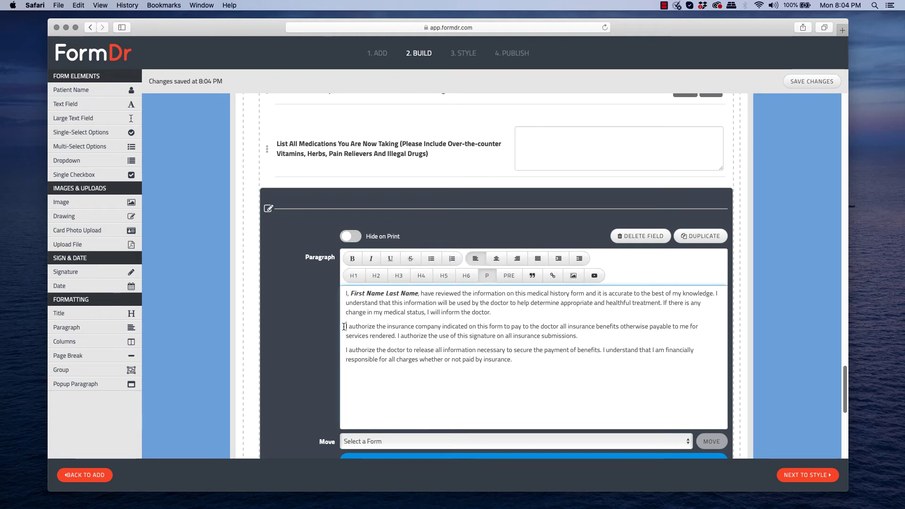
key(BackSpace)
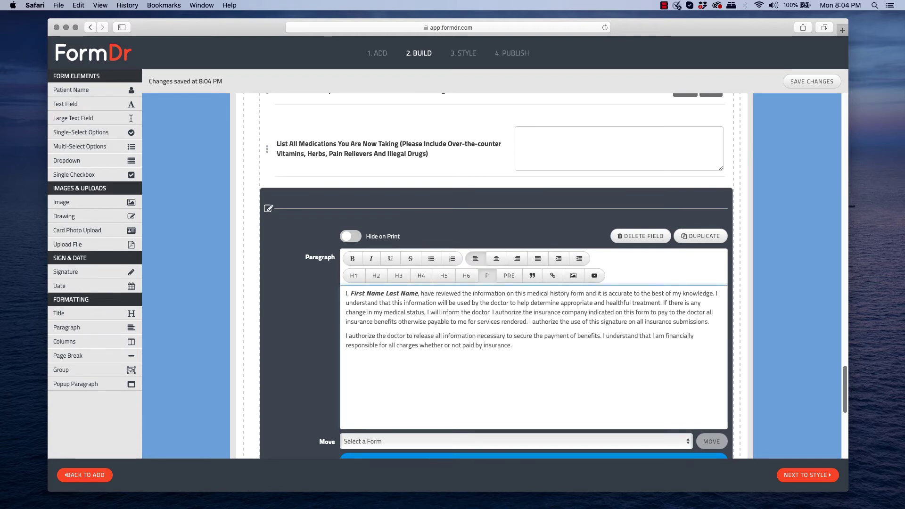
click(344, 337)
key(BackSpace)
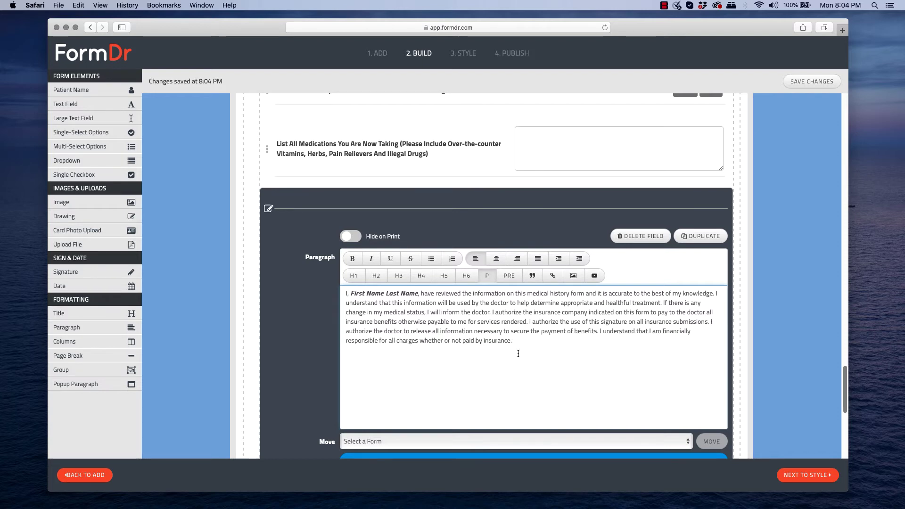
Make the entire authorization paragraph bold and close its settings
drag(535, 340, 349, 292)
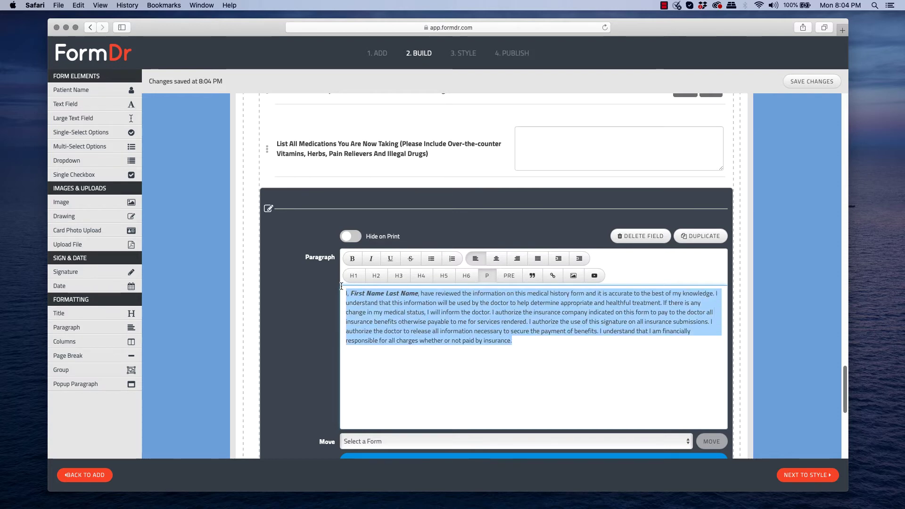
click(352, 259)
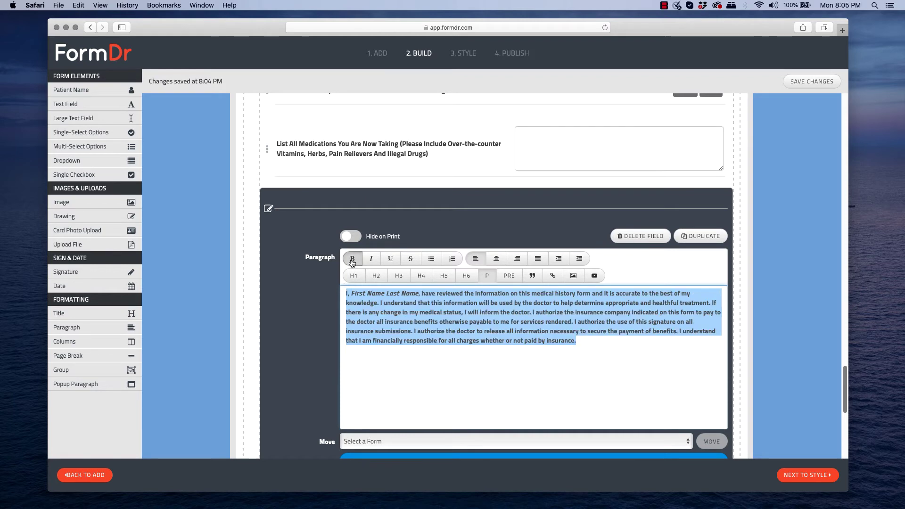
click(268, 209)
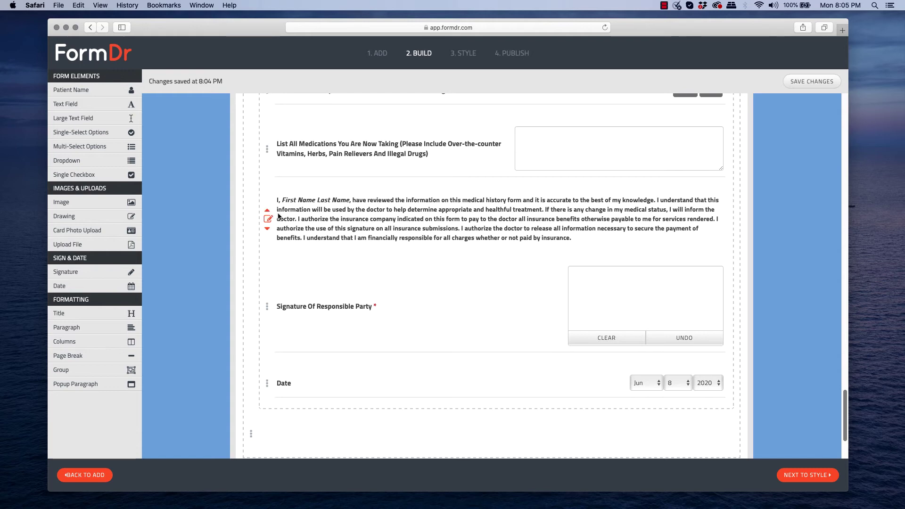
Advance from the History form to the Consent form and change its form title to "Consent to Treat"
scroll(384, 242, down, 1)
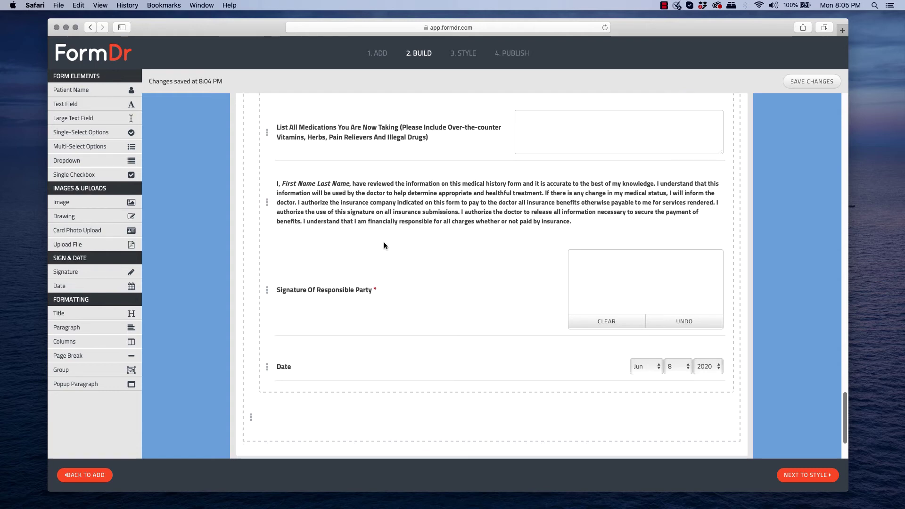
scroll(383, 245, down, 1)
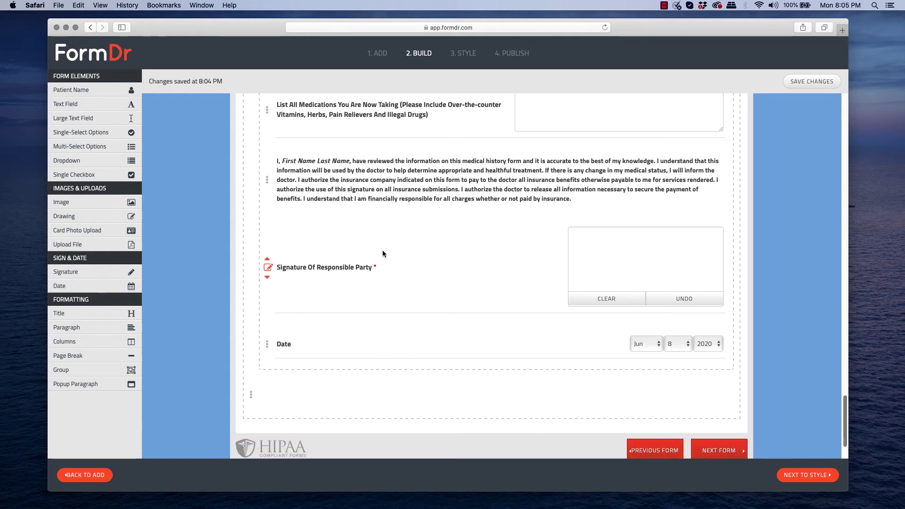
scroll(383, 255, down, 1)
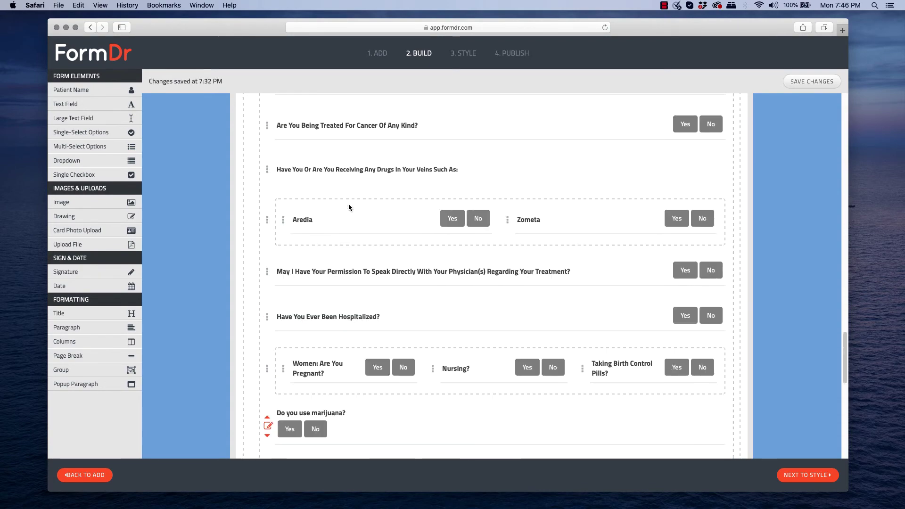
scroll(349, 202, down, 15)
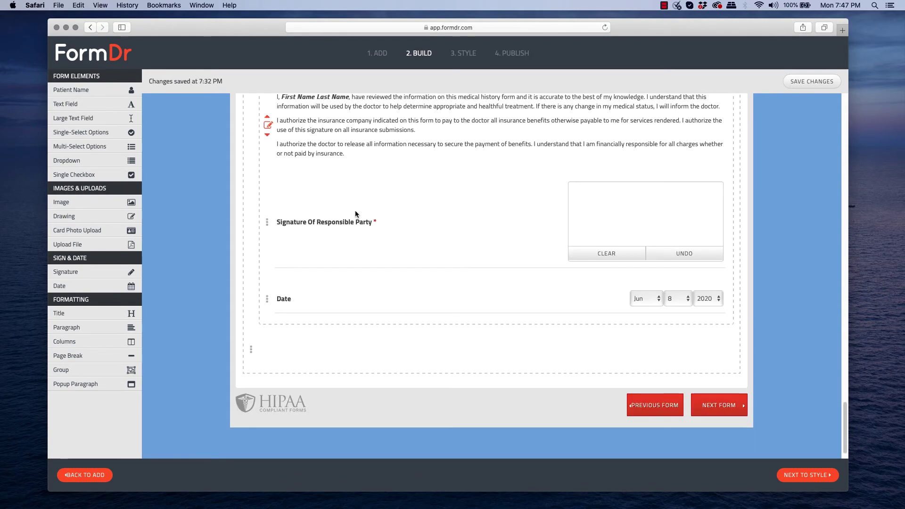
click(719, 403)
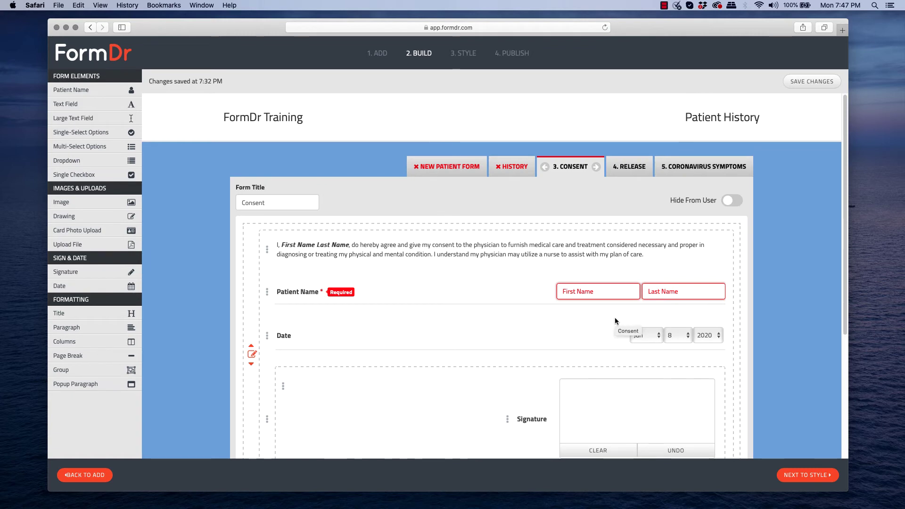
scroll(615, 319, down, 3)
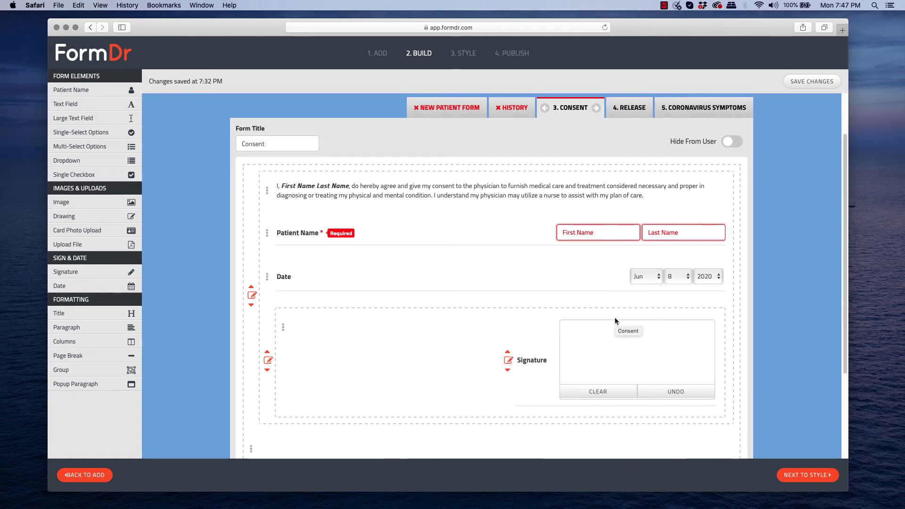
click(290, 147)
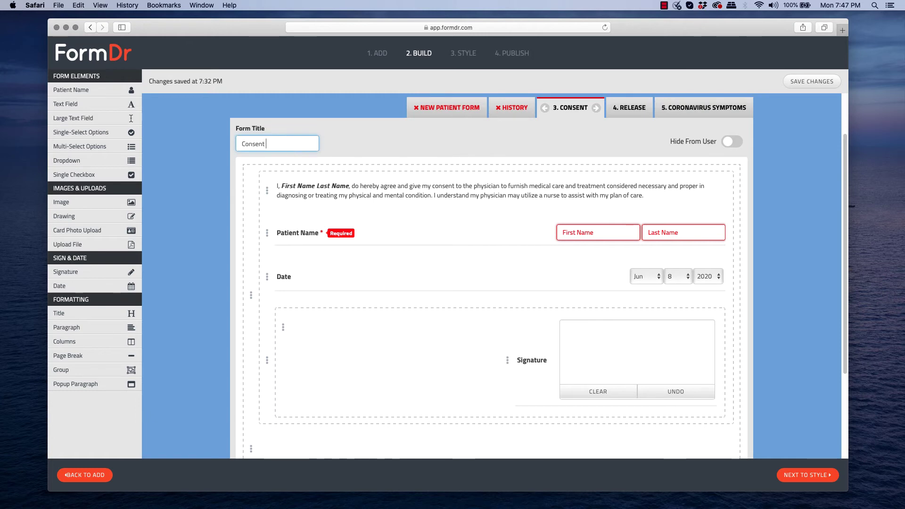
text(to Treat)
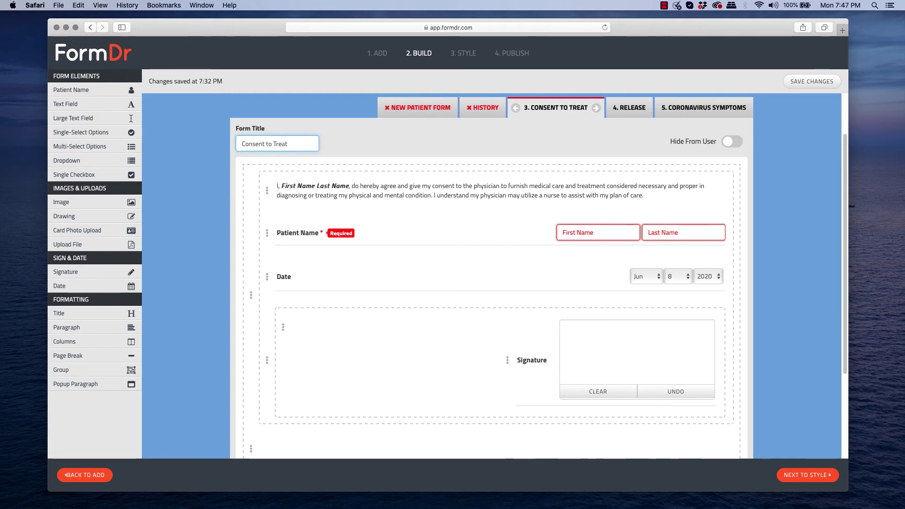
Switch to the Release form and review its sections from Patient Information through Authorization
click(625, 109)
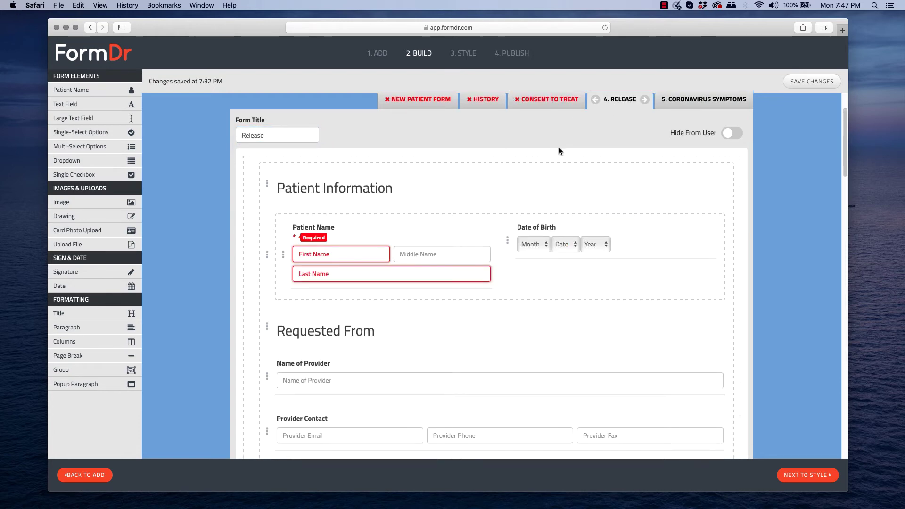
scroll(559, 148, down, 5)
scroll(559, 152, down, 3)
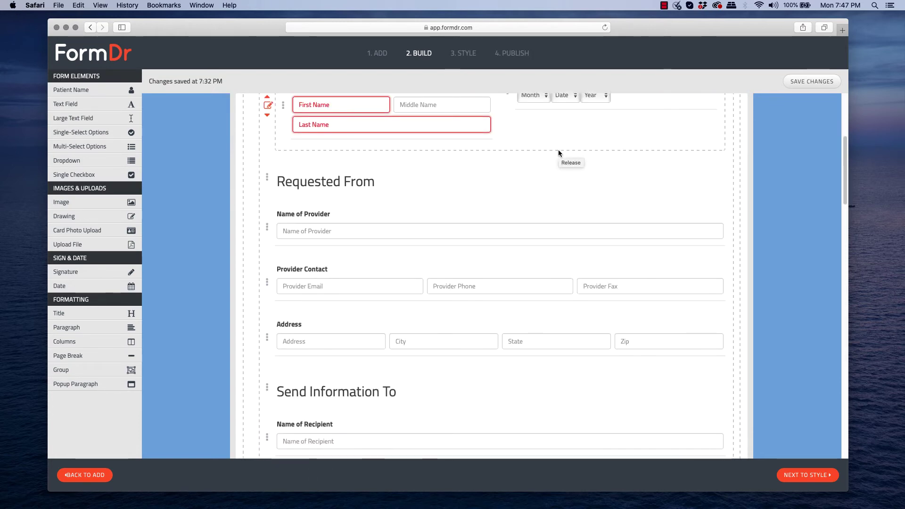
scroll(558, 151, down, 6)
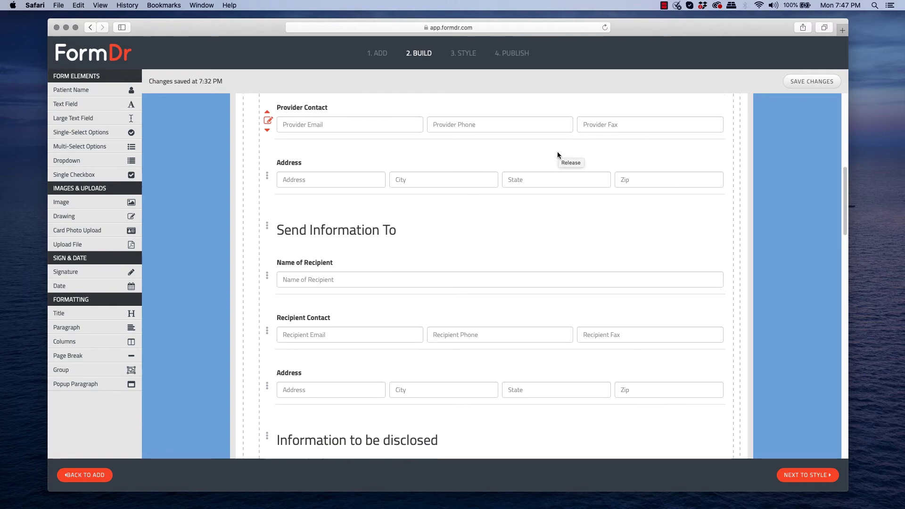
scroll(557, 151, down, 4)
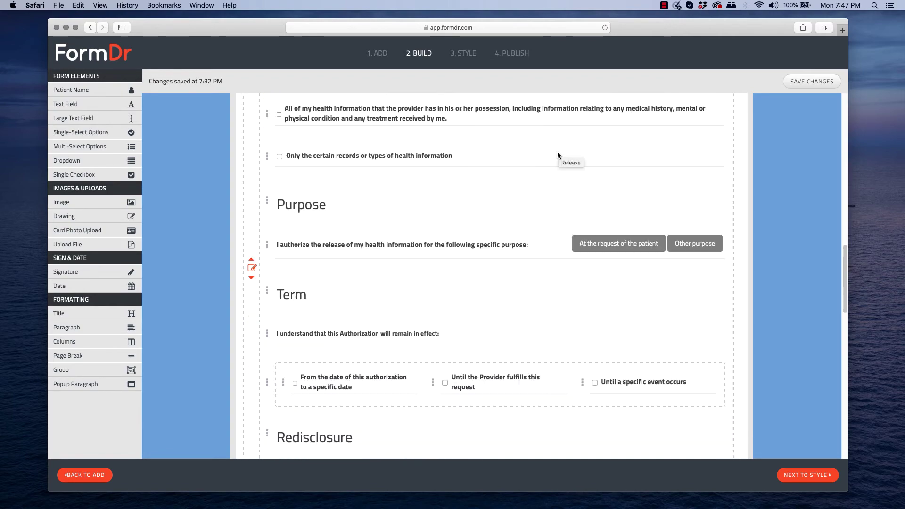
scroll(557, 152, down, 4)
scroll(558, 151, down, 3)
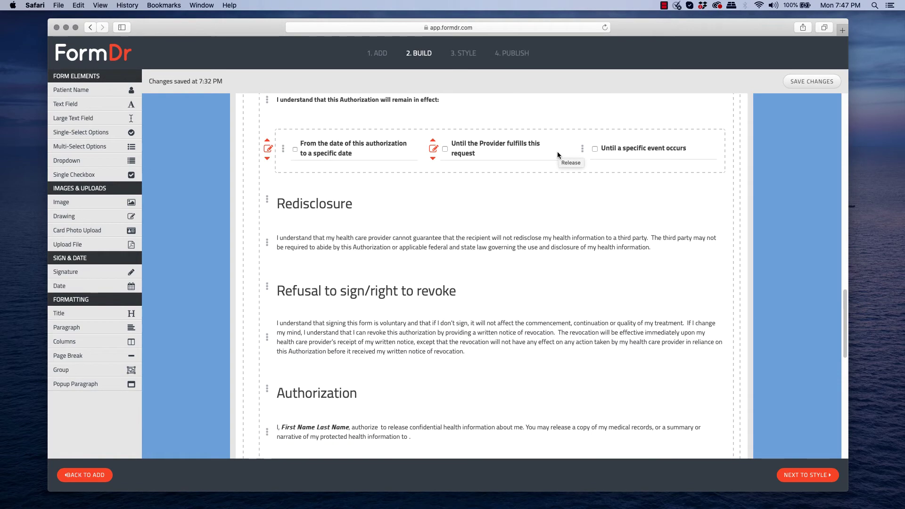
scroll(566, 163, down, 2)
scroll(578, 185, up, 20)
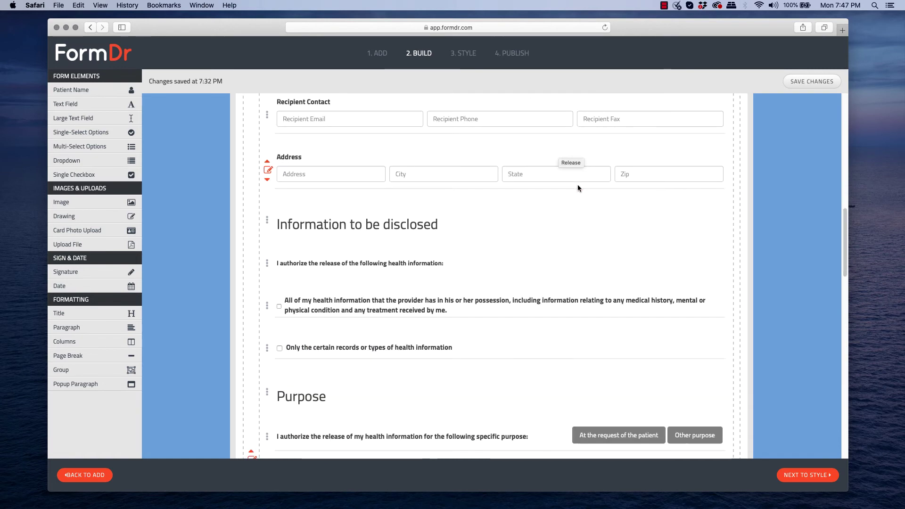
Switch to the Coronavirus Symptoms form and review its exposure questions
click(679, 167)
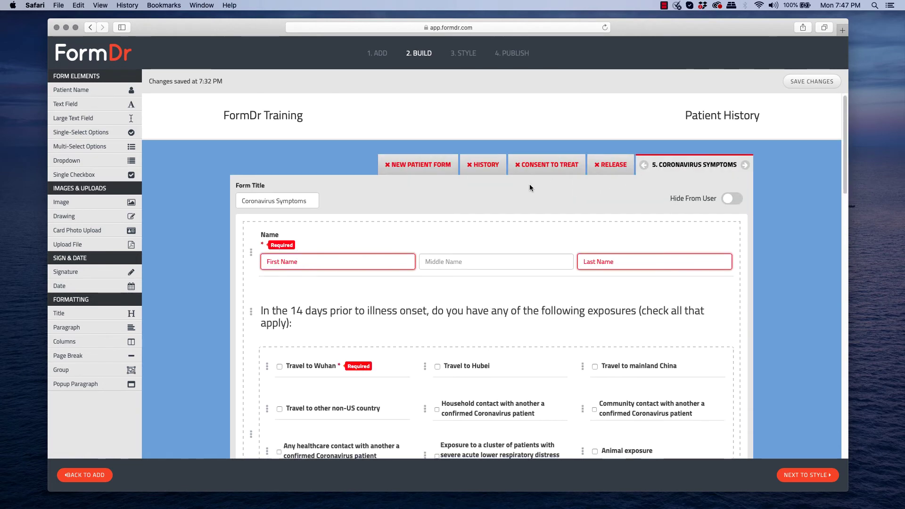
scroll(530, 183, down, 1)
scroll(530, 187, down, 4)
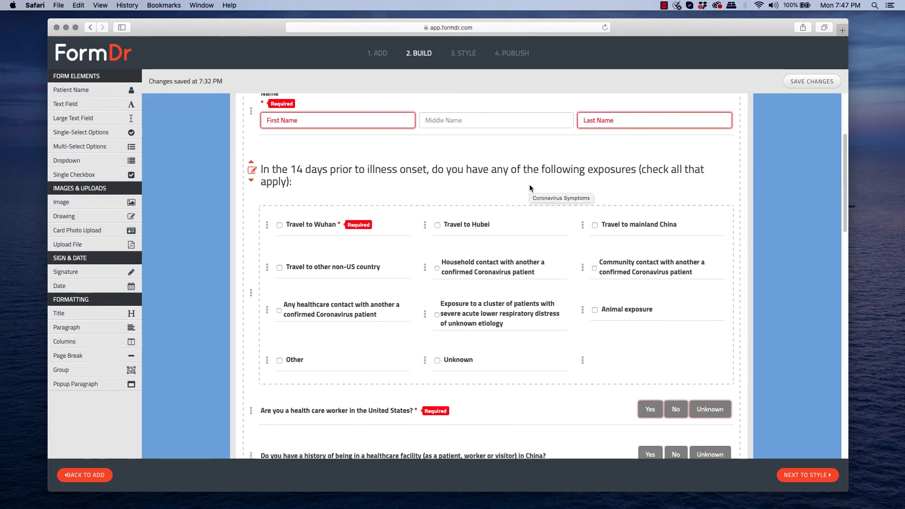
Make the question about history of being in a healthcare facility in China required and close its settings
scroll(530, 187, down, 6)
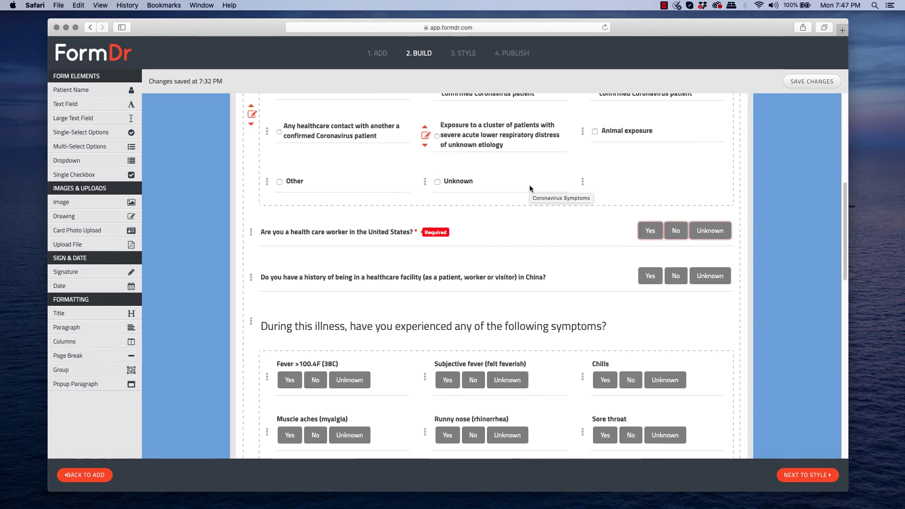
scroll(529, 189, down, 1)
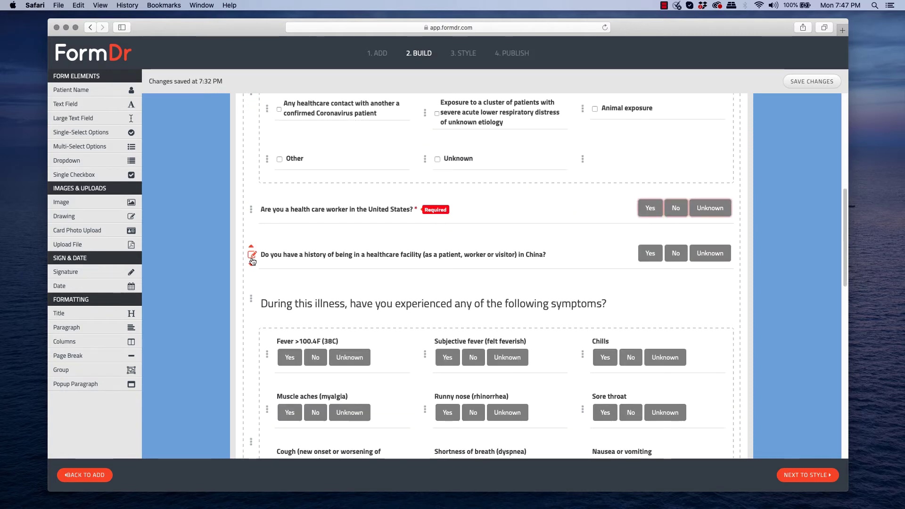
click(252, 255)
click(252, 258)
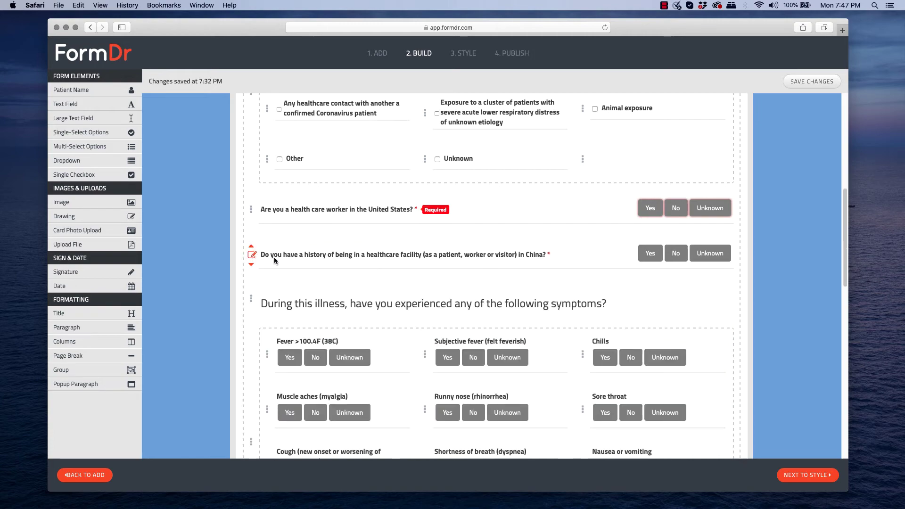
Add a question mark to the title of the "Former smoker" field and close its settings
scroll(383, 275, down, 1)
scroll(384, 276, down, 8)
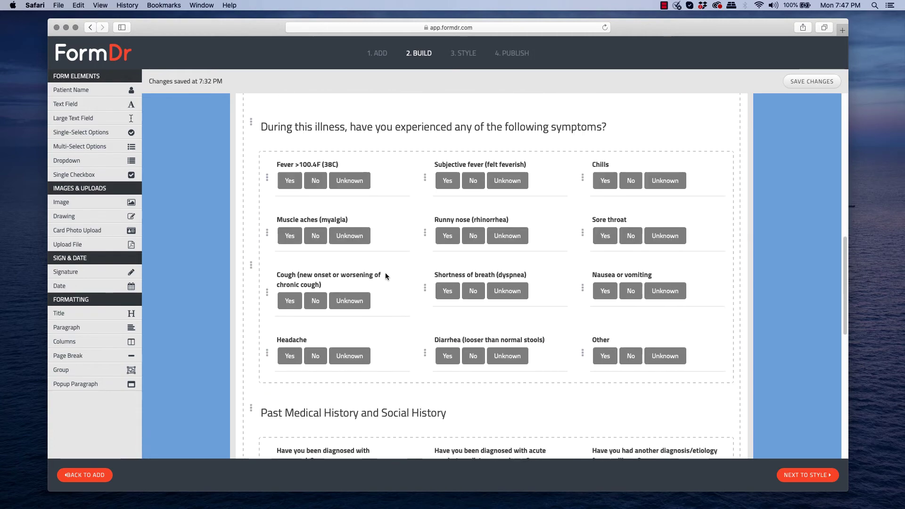
scroll(385, 274, down, 10)
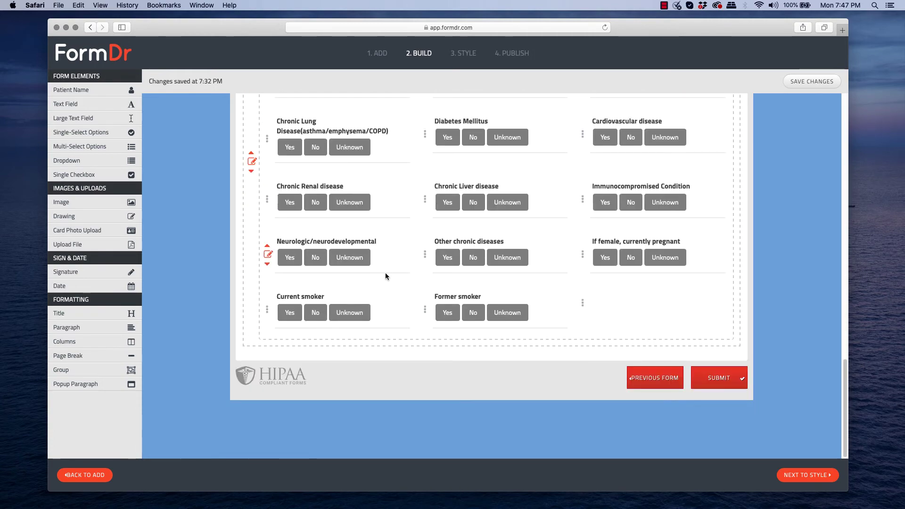
click(425, 311)
scroll(425, 313, down, 2)
click(438, 320)
text(?)
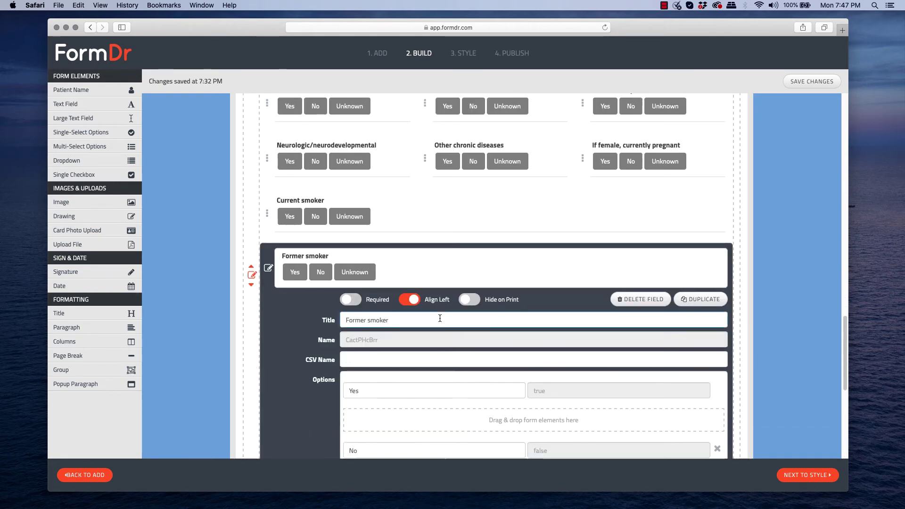
click(270, 269)
Return to the beginning of the Coronavirus Symptoms form and advance the packet to the Style stage
scroll(427, 312, up, 15)
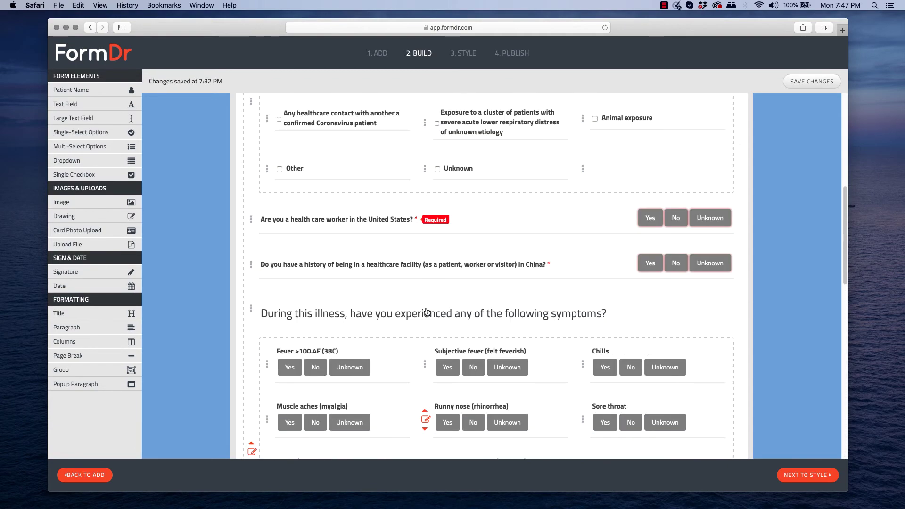
scroll(427, 312, up, 4)
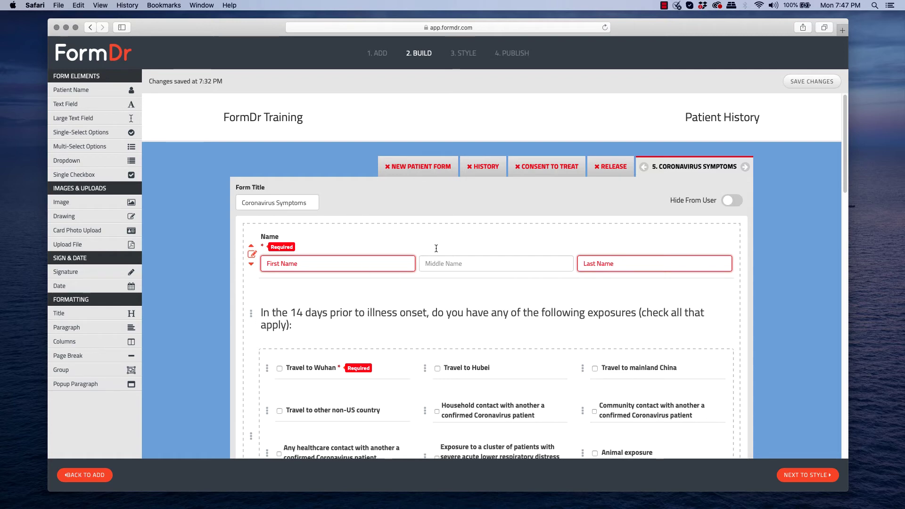
scroll(508, 285, down, 1)
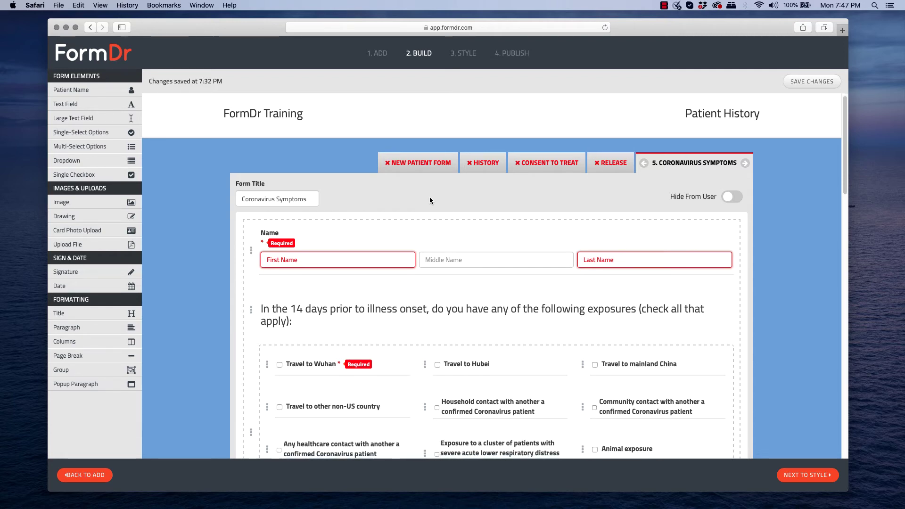
click(808, 478)
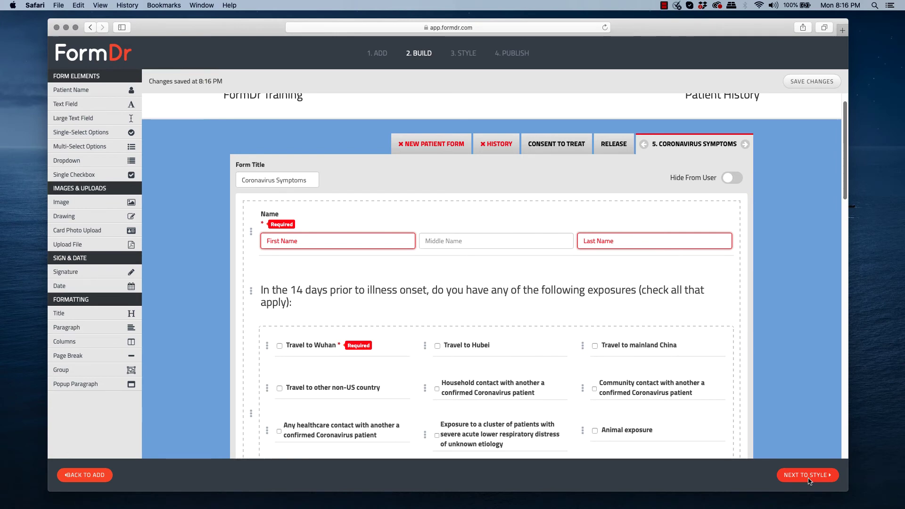
click(809, 476)
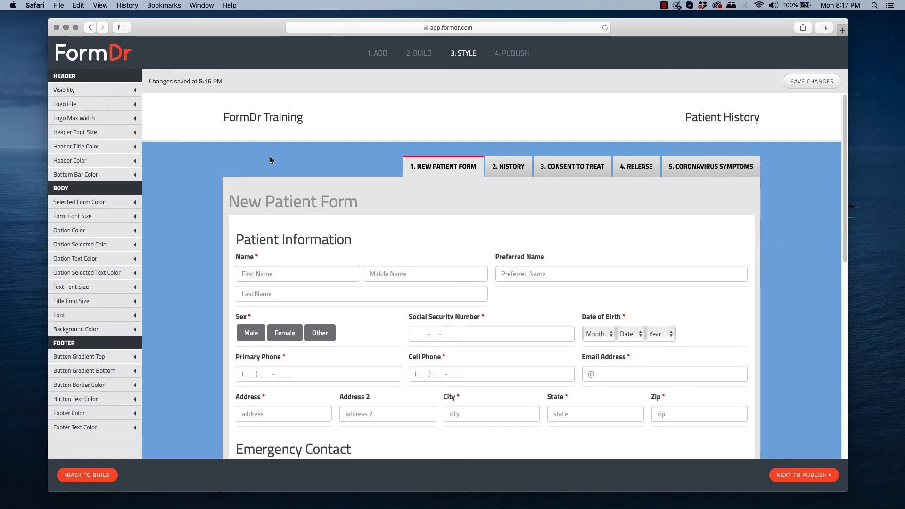
Set the form's option color to the blue 4C7AA5 and collapse that setting
scroll(393, 203, down, 1)
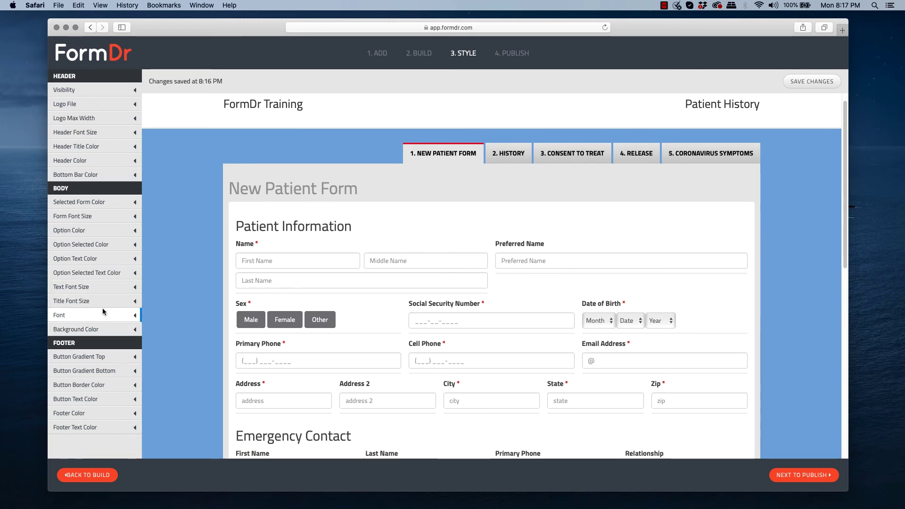
scroll(566, 162, up, 1)
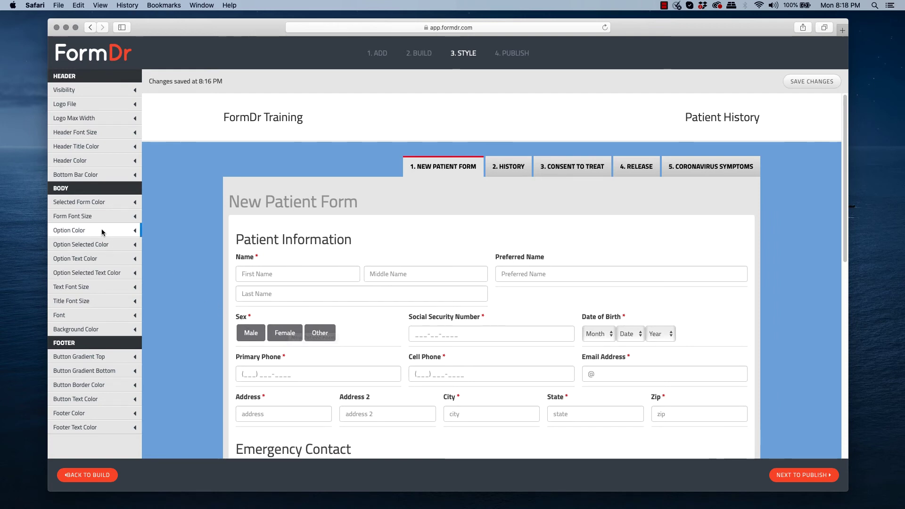
click(78, 230)
click(77, 251)
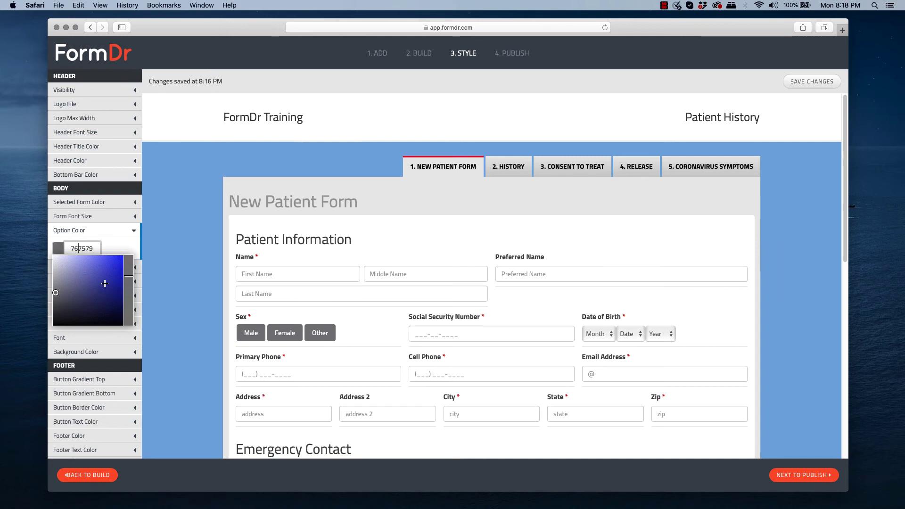
mouse_move(105, 284)
mouse_down()
mouse_move(109, 264)
mouse_move(128, 295)
mouse_move(130, 282)
mouse_move(103, 279)
mouse_move(95, 265)
mouse_move(91, 281)
mouse_up()
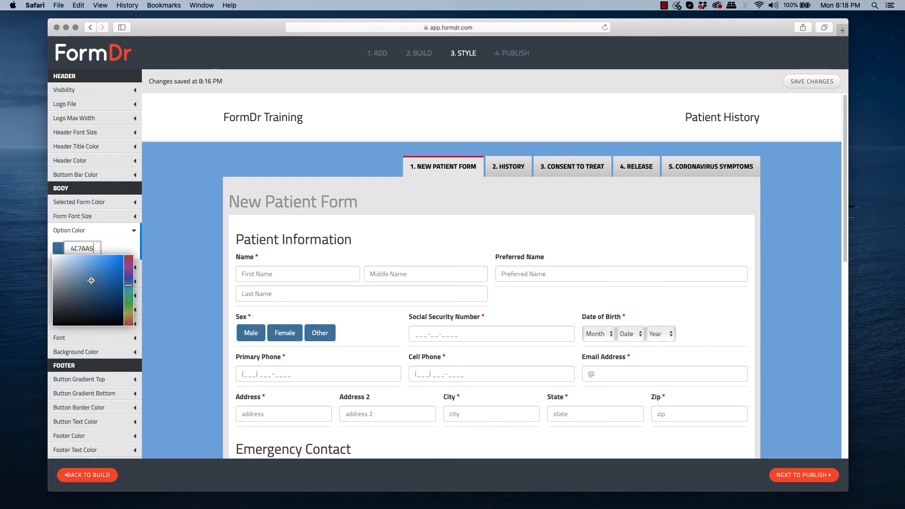
click(132, 233)
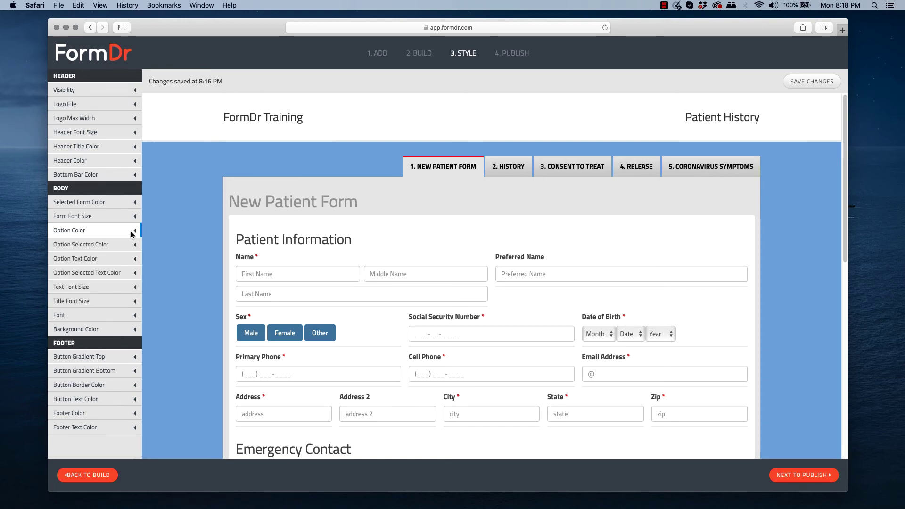
Select Male under Sex as a preview and set the option selected color to the dark blue 414F7A
click(250, 336)
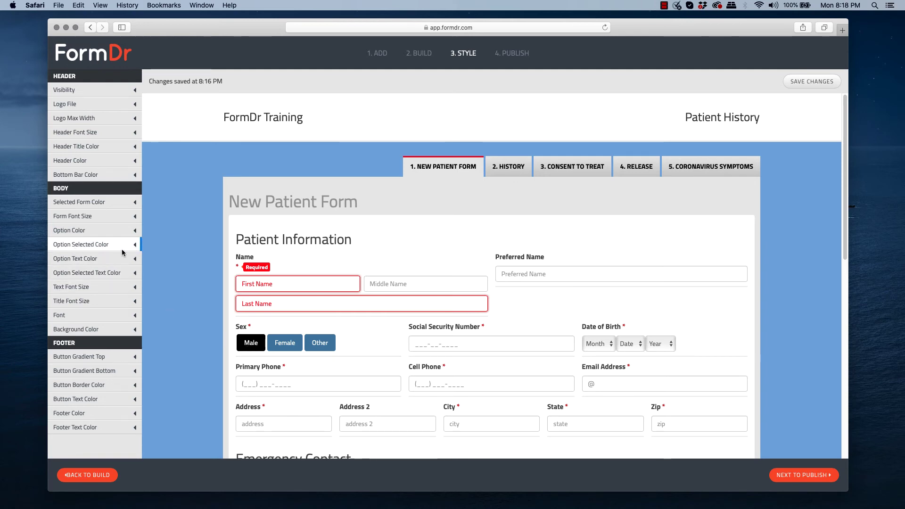
click(136, 245)
click(82, 262)
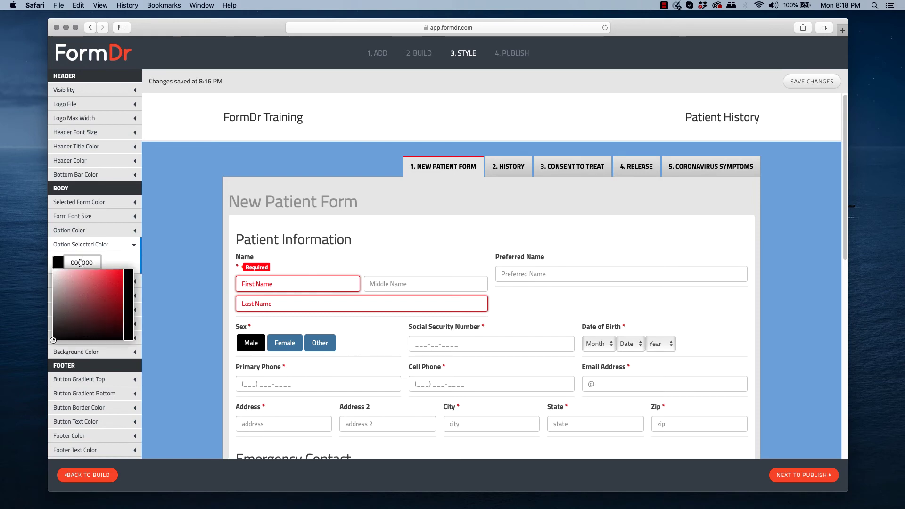
click(105, 292)
drag(128, 296, 86, 307)
click(107, 302)
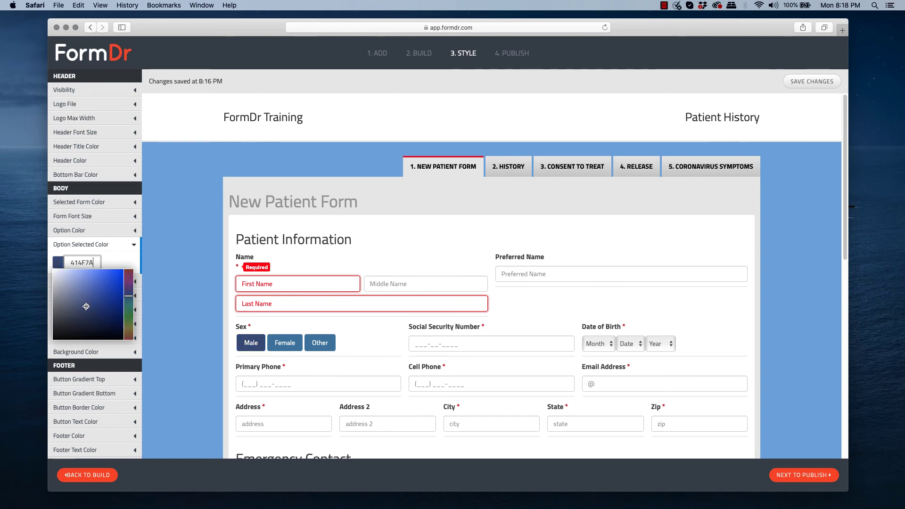
Preview the selected color by switching between the Sex options, and collapse the option selected color setting
click(296, 357)
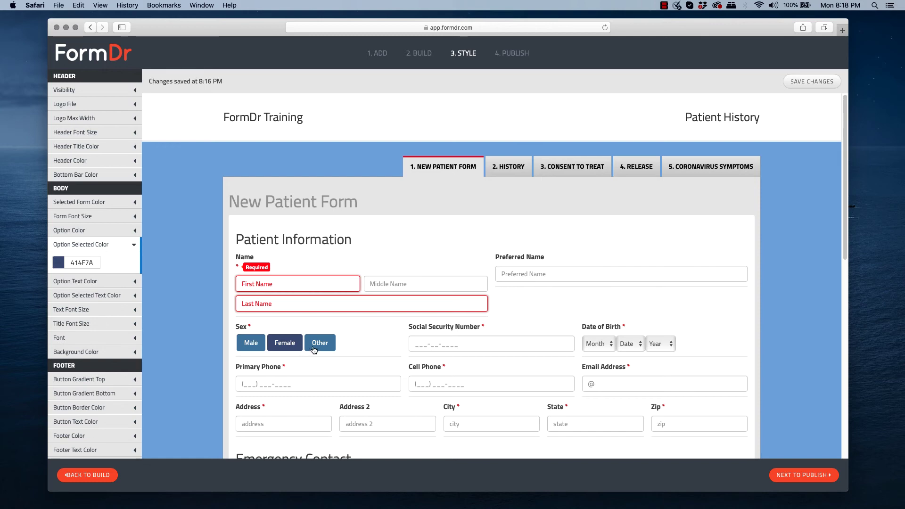
click(315, 350)
click(252, 345)
click(134, 245)
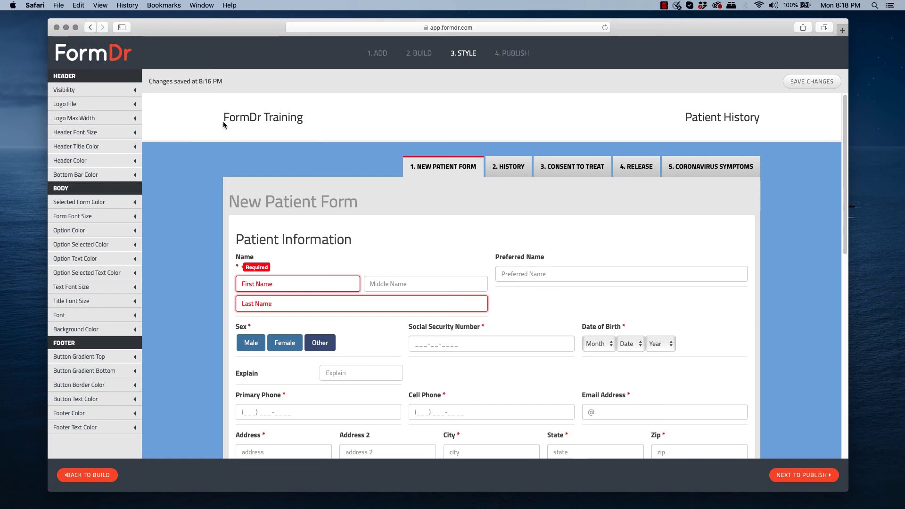
Upload the FD_Icon image from the Desktop as the header's logo file
click(82, 105)
click(77, 121)
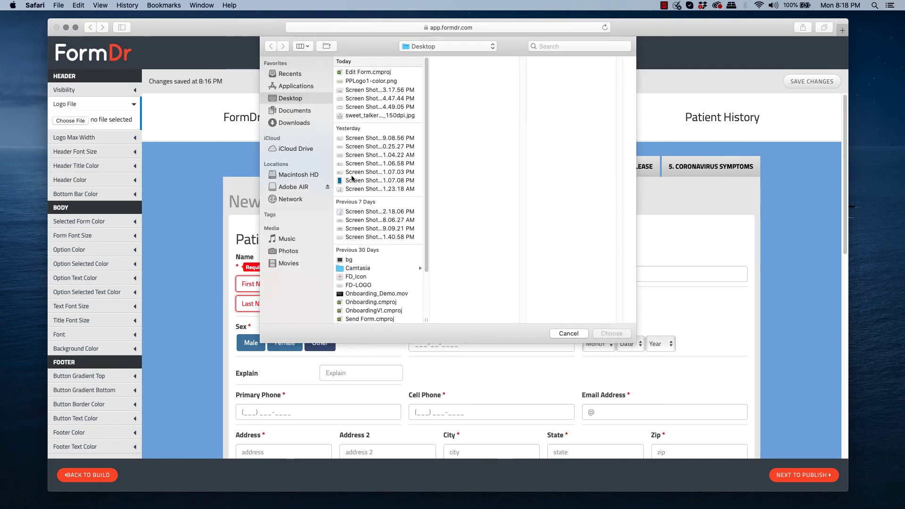
scroll(375, 187, down, 1)
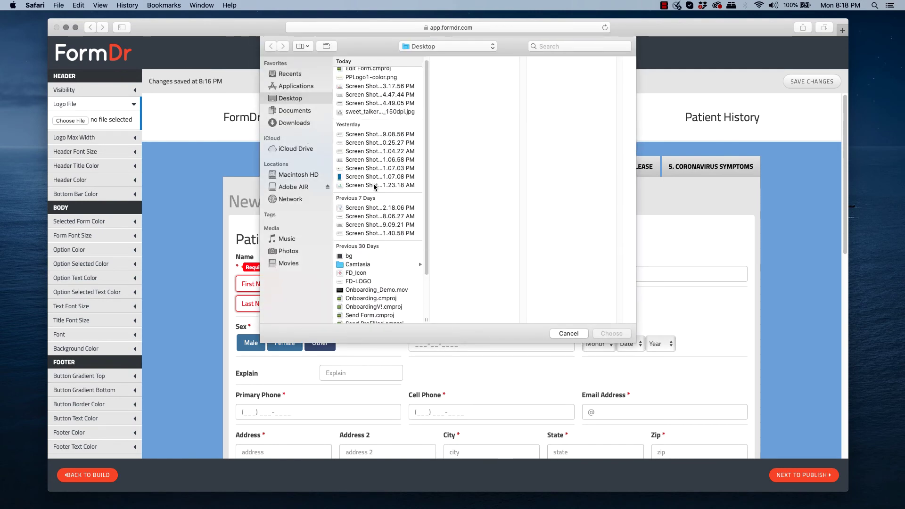
click(352, 273)
click(611, 333)
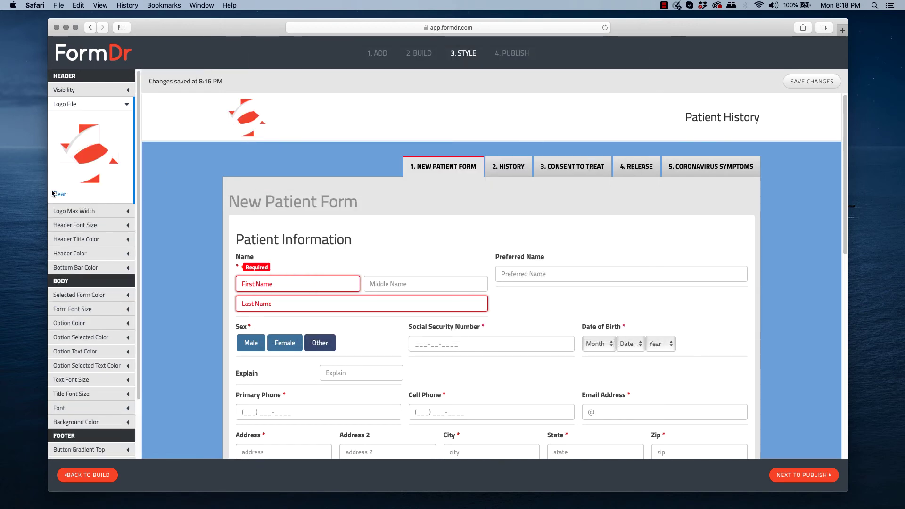
Set the header color to the gray A0A0A0 and collapse that setting
click(100, 254)
click(80, 179)
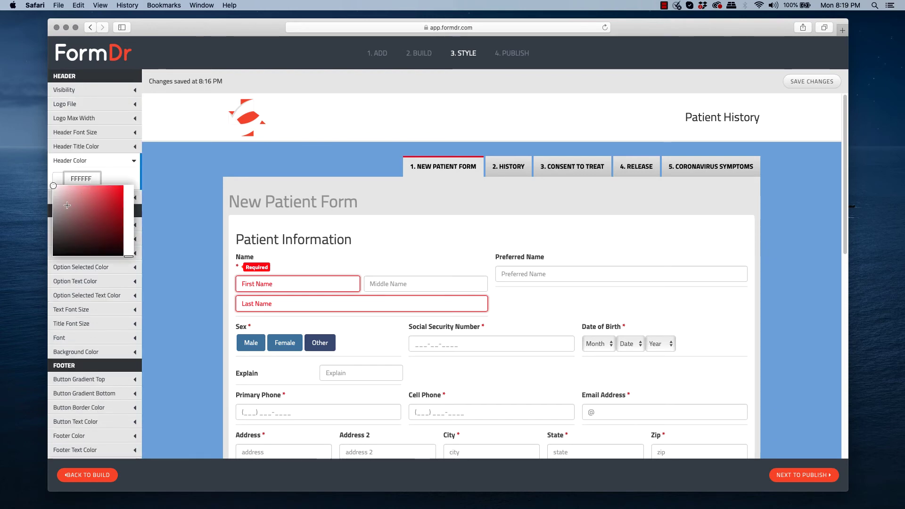
drag(66, 205, 51, 212)
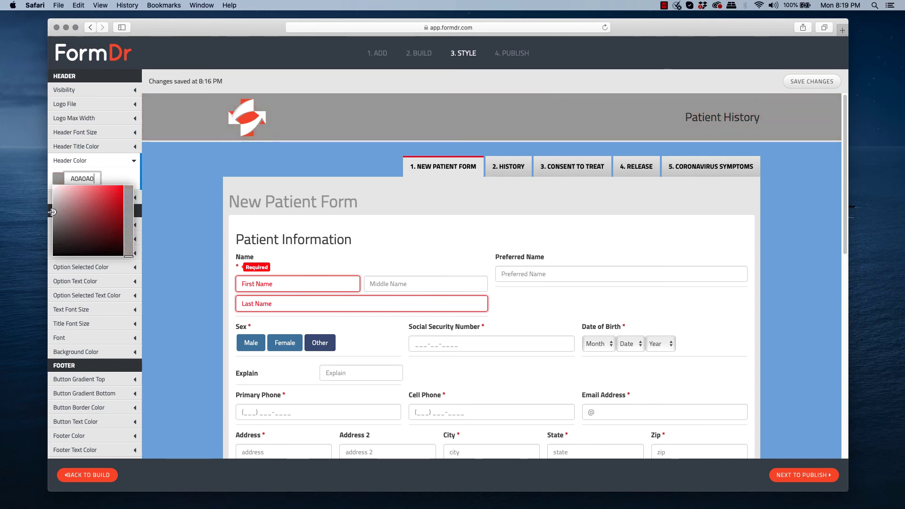
click(133, 162)
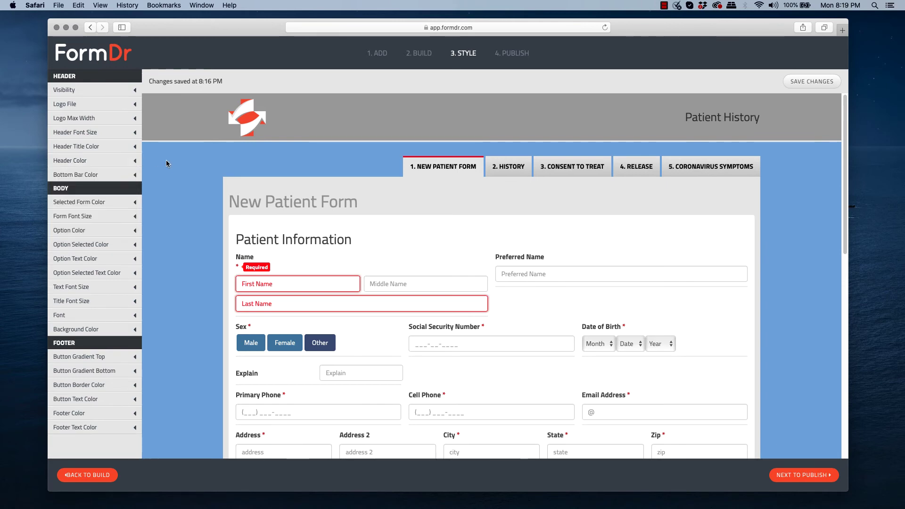
Review the styled New Patient Form and advance the packet to the Publish stage
scroll(175, 165, down, 5)
scroll(177, 178, down, 10)
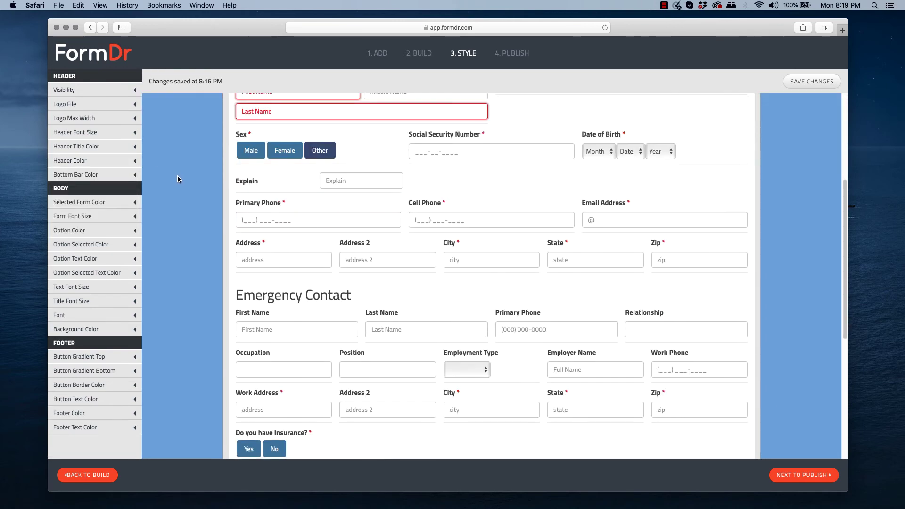
scroll(204, 222, up, 15)
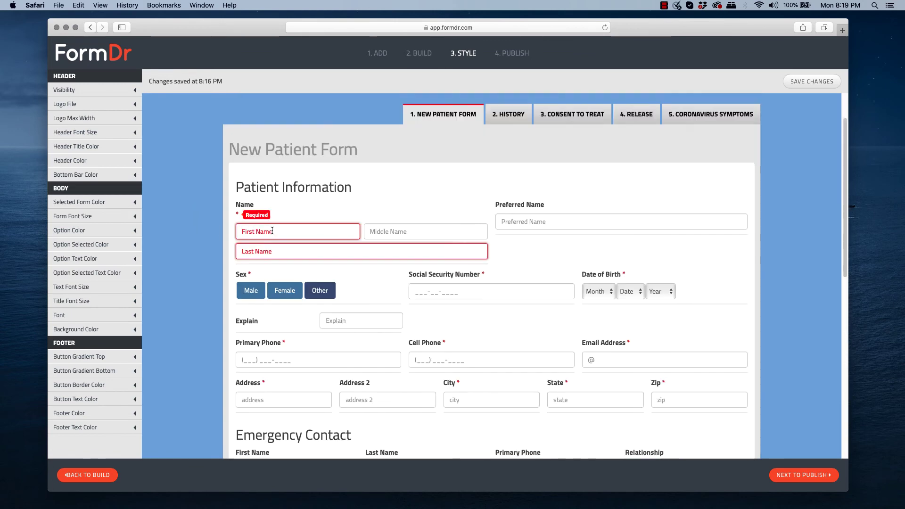
scroll(162, 260, down, 5)
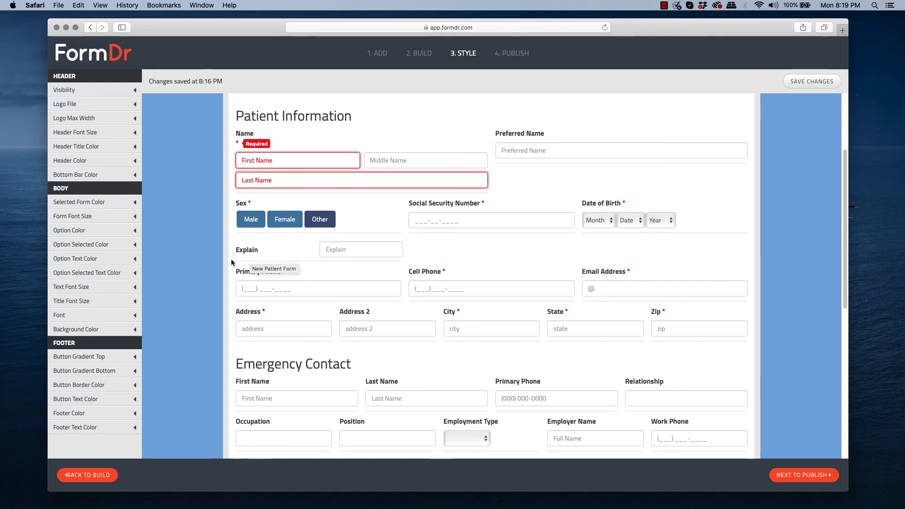
scroll(434, 364, down, 1)
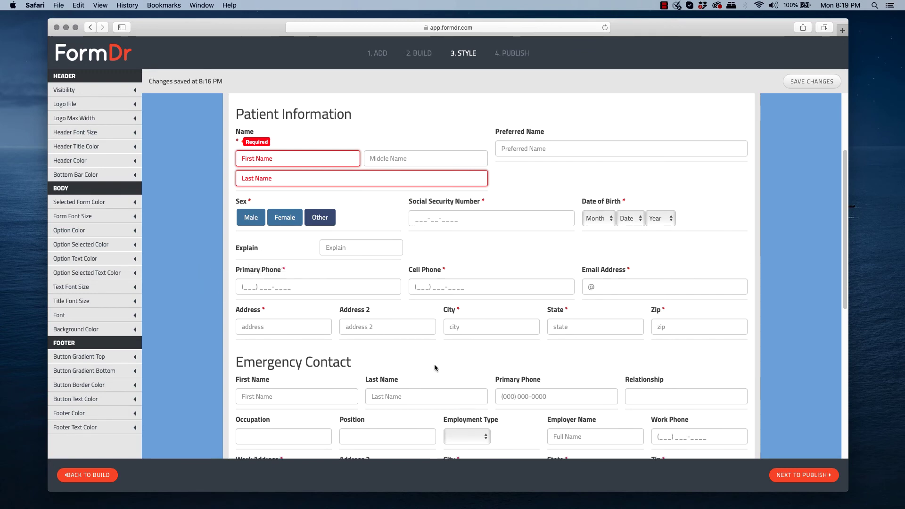
click(815, 476)
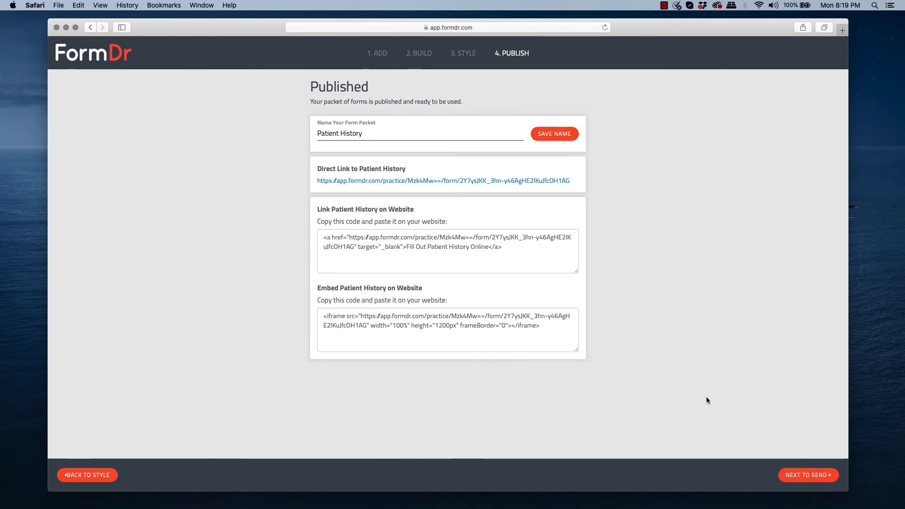
Rename the form packet as Patient Intake Form - NEW and save the name
triple_click(363, 134)
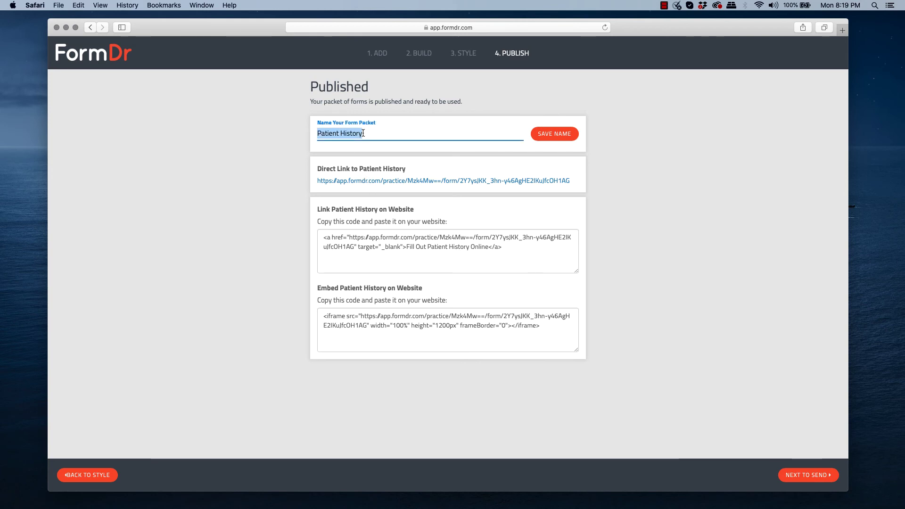
text(Patient Int)
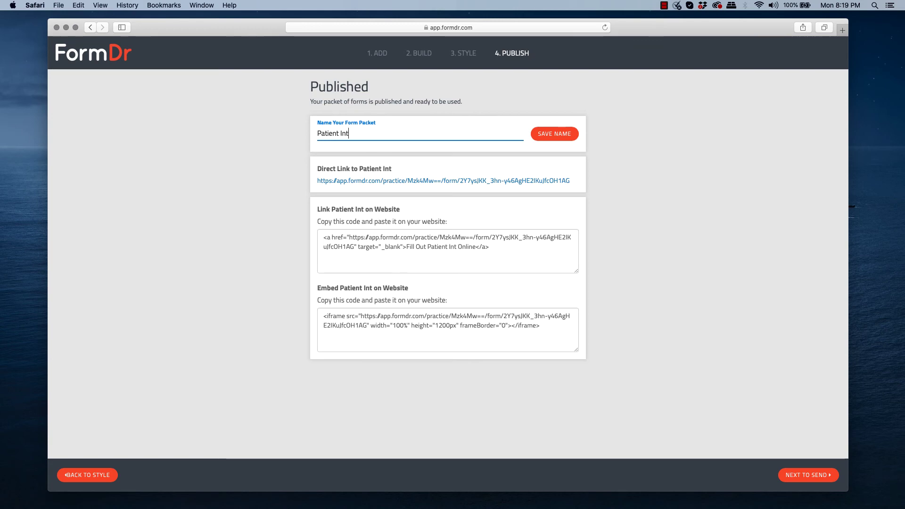
text(ake Form)
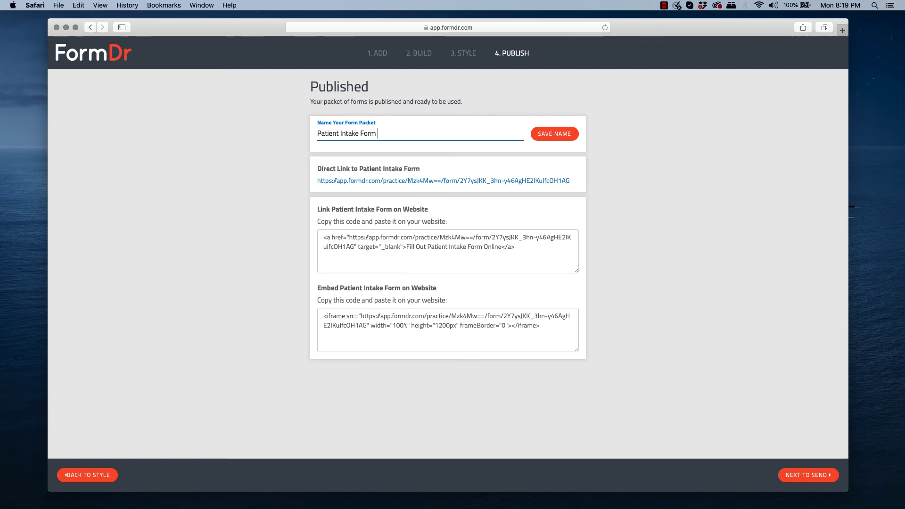
text( 0)
key(BackSpace)
key(BackSpace)
text(- NEW)
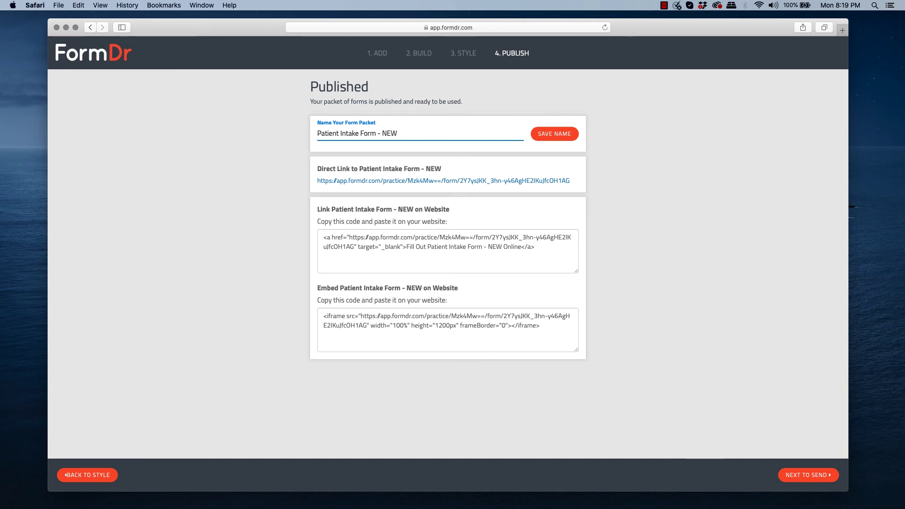
click(545, 137)
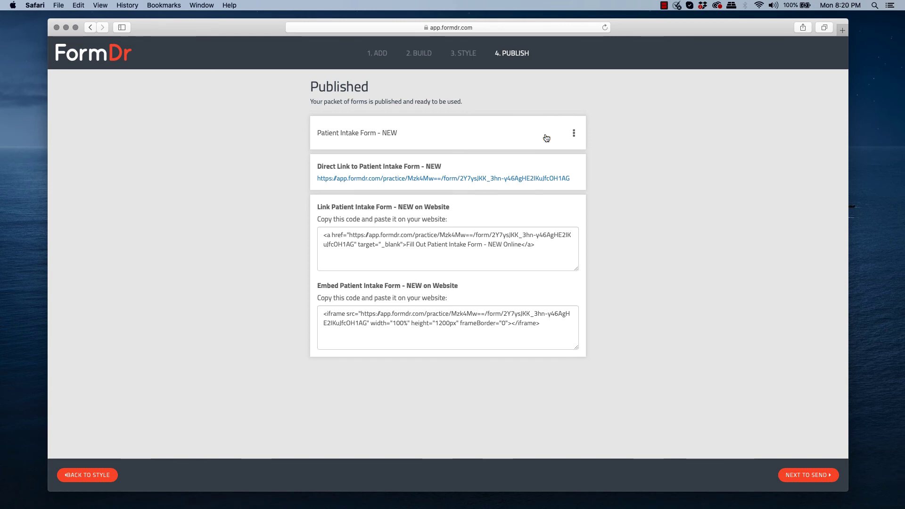
Continue past publishing to open the live Patient Intake Form - NEW packet from its direct link, and select Male for Sex
click(799, 476)
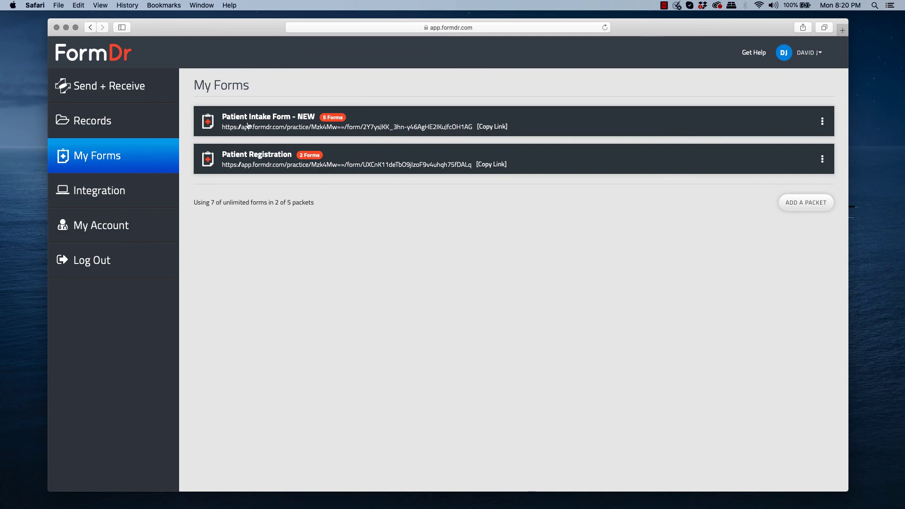
click(292, 127)
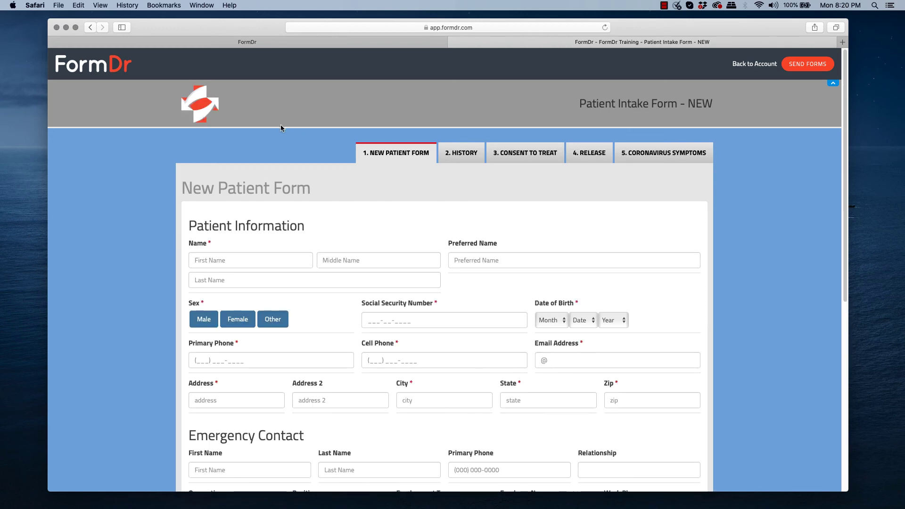
click(200, 320)
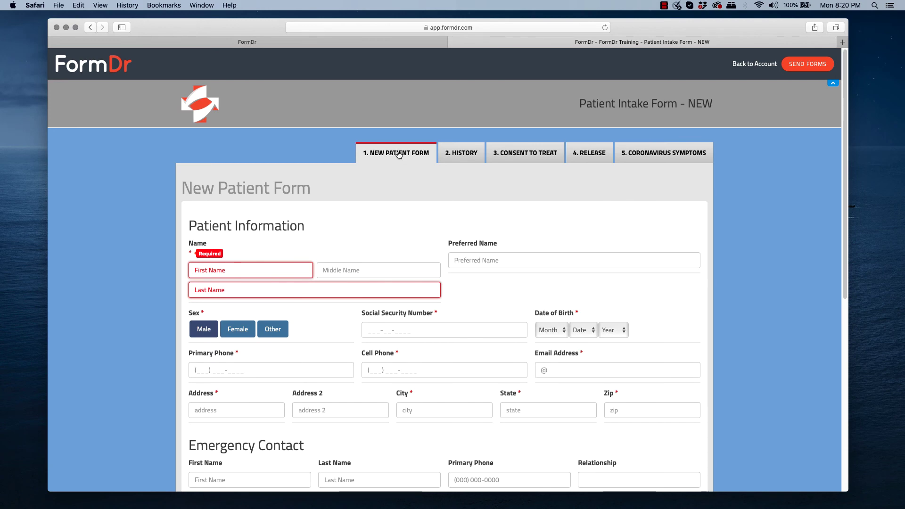
Test the allergies question on the History form by answering Yes and switching the answer to No
click(465, 153)
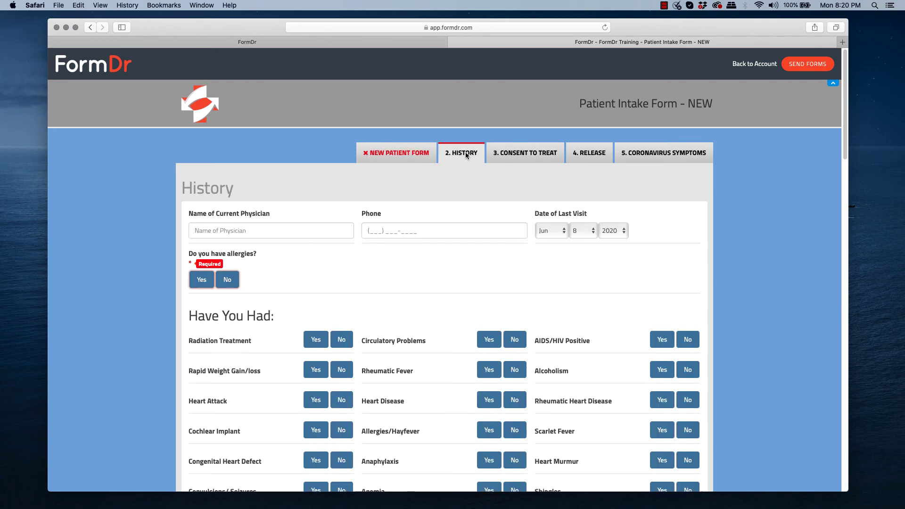
scroll(427, 203, down, 1)
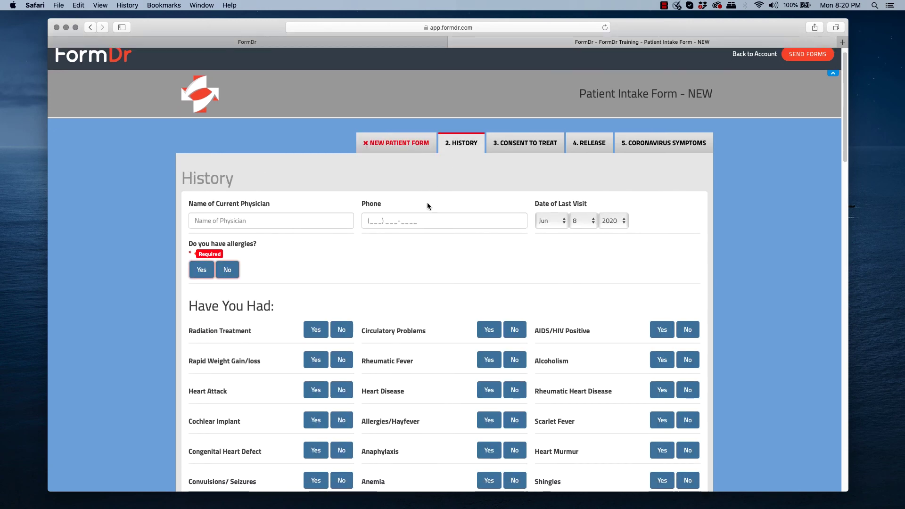
click(203, 273)
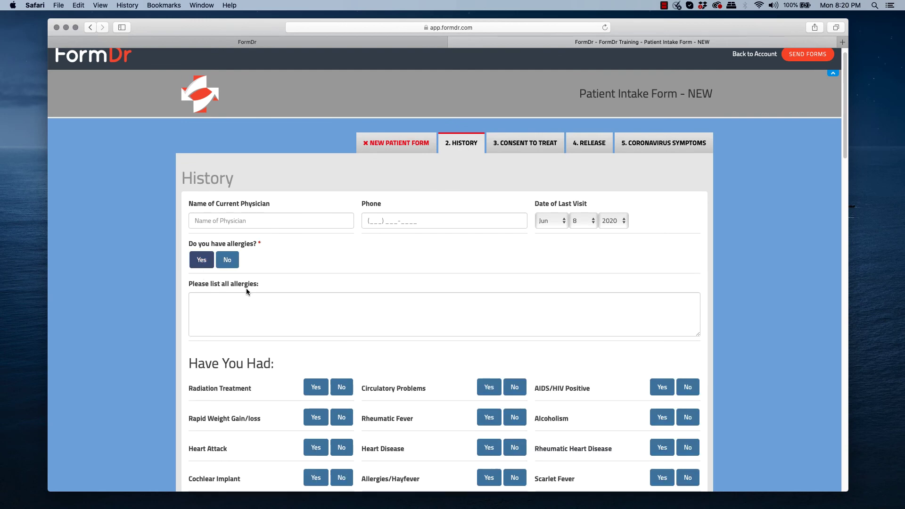
click(230, 262)
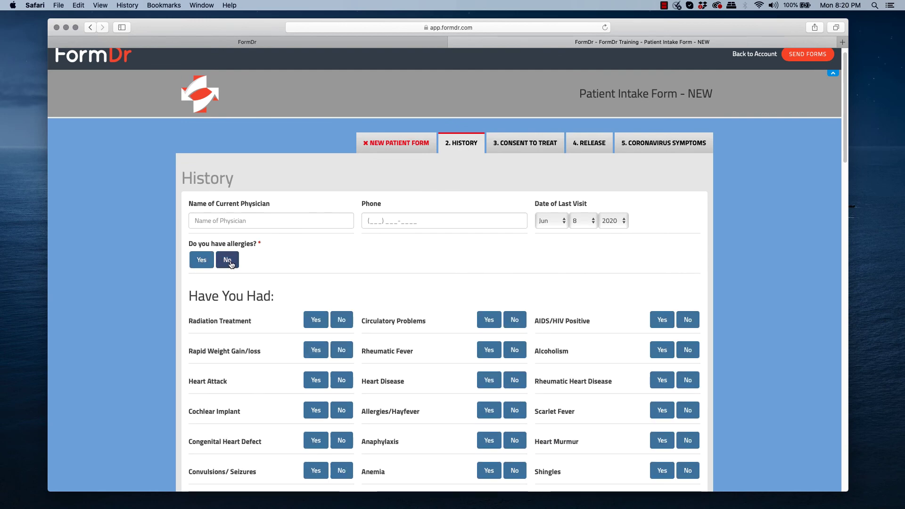
Return to the New Patient Form and review its required fields down to the Government ID upload
click(396, 144)
scroll(344, 203, down, 10)
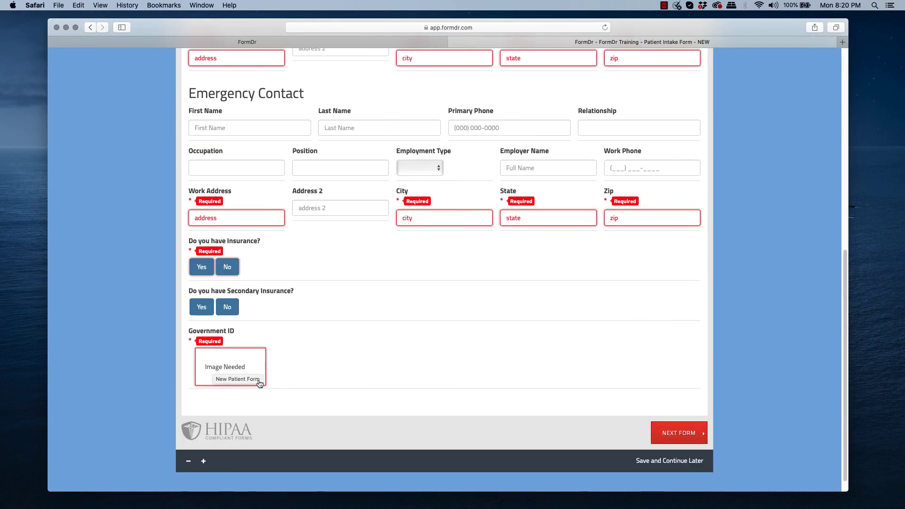
scroll(259, 380, up, 4)
scroll(390, 187, up, 5)
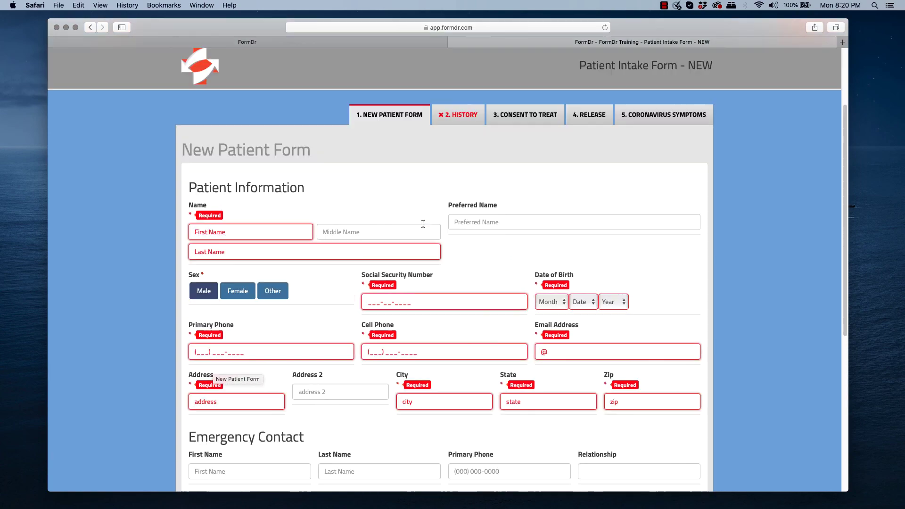
scroll(423, 224, up, 1)
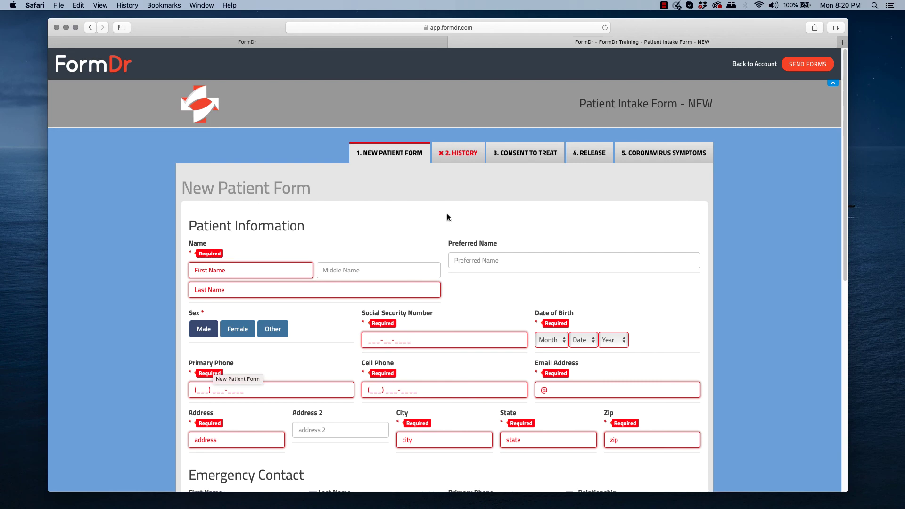
Go back to the My Forms list and open the available actions for the Patient Intake Form - NEW packet
click(349, 40)
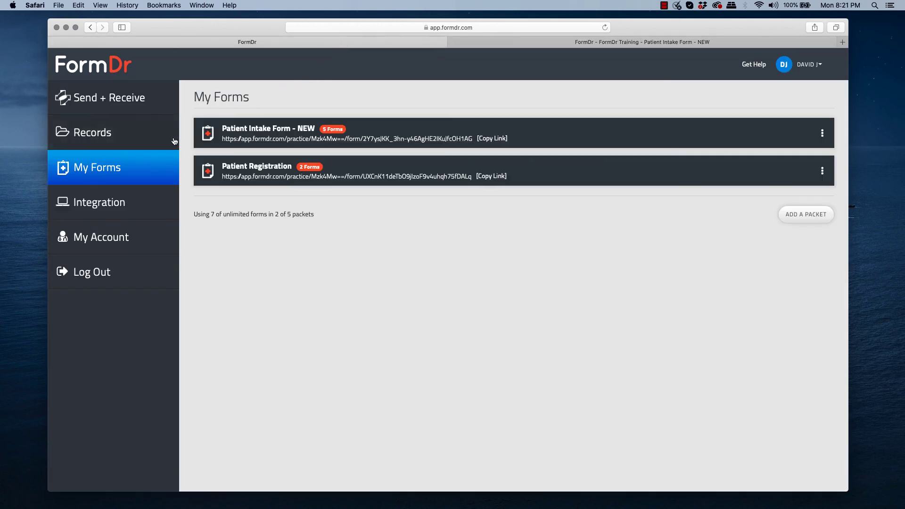
click(823, 133)
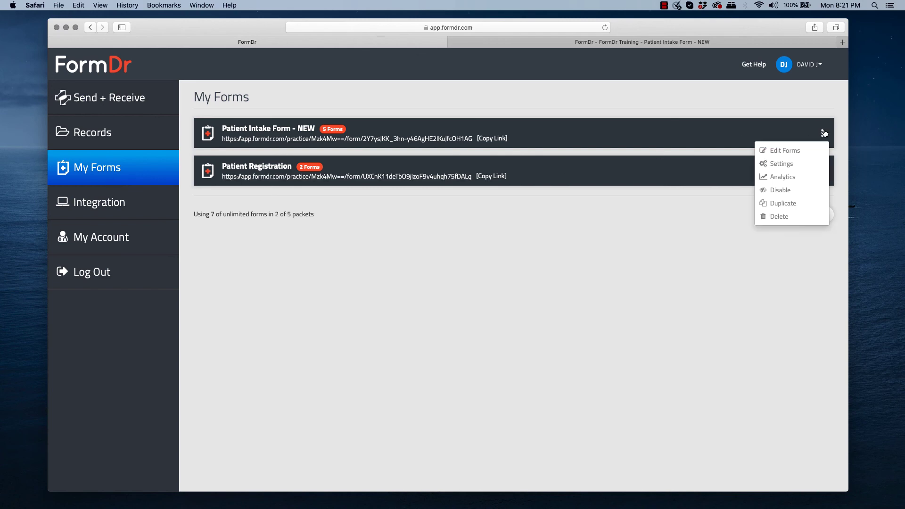